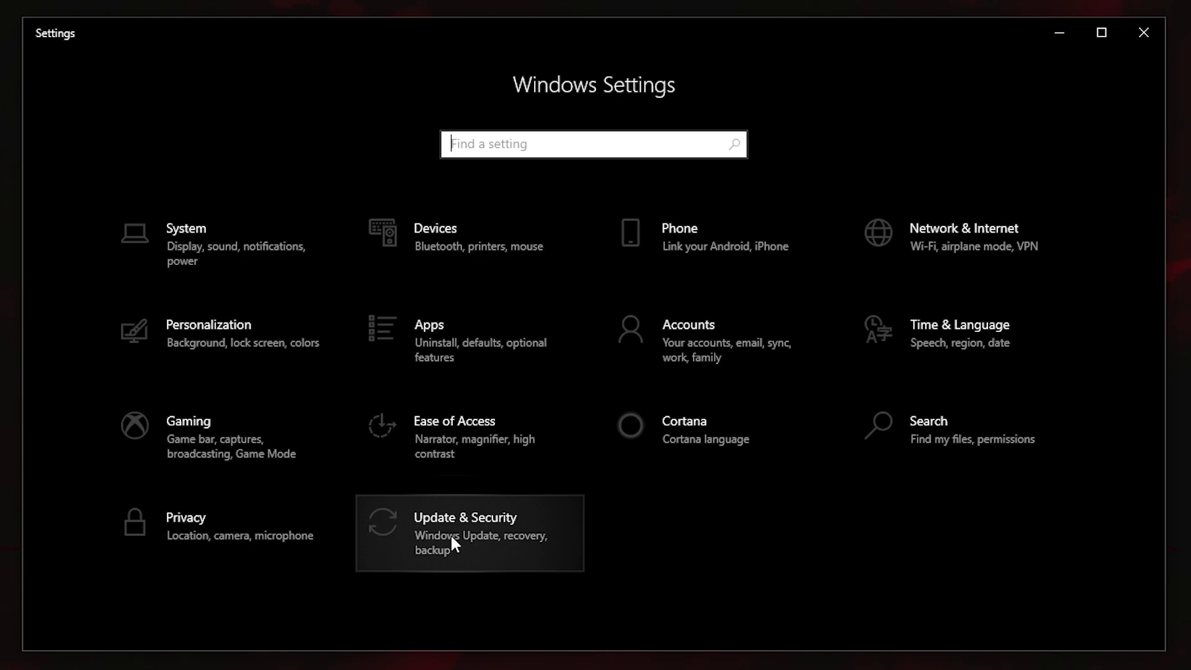
Check for new Windows updates in the Update & Security settings, returning to the Settings home page when done
left_click(452, 537)
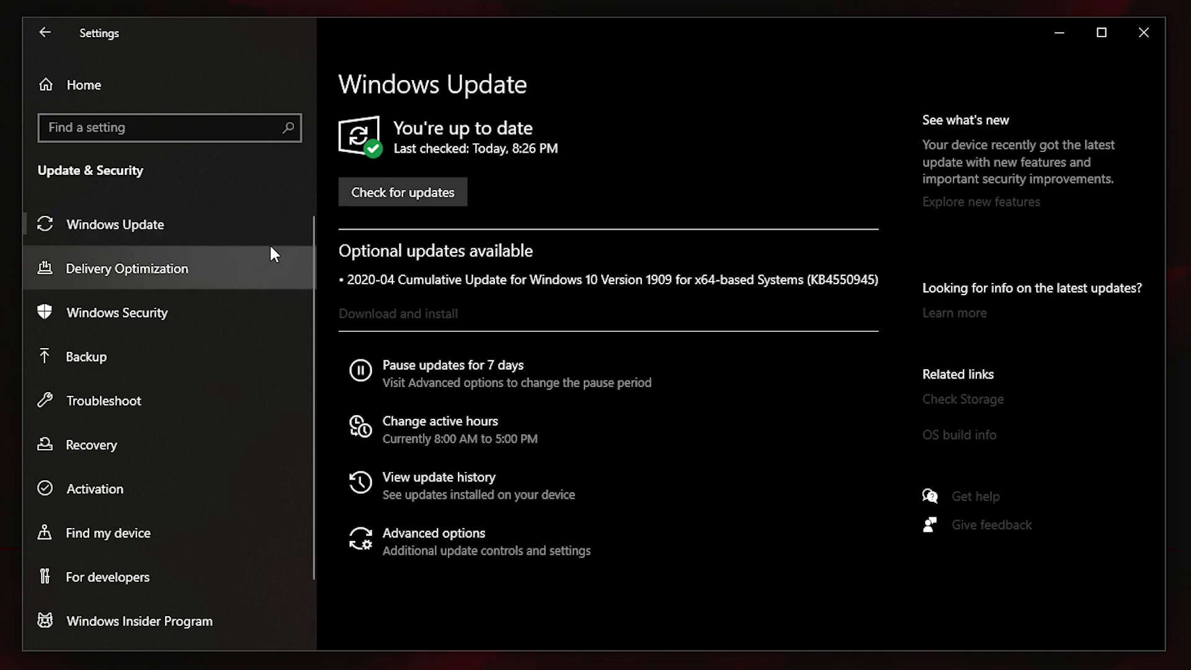
left_click(430, 195)
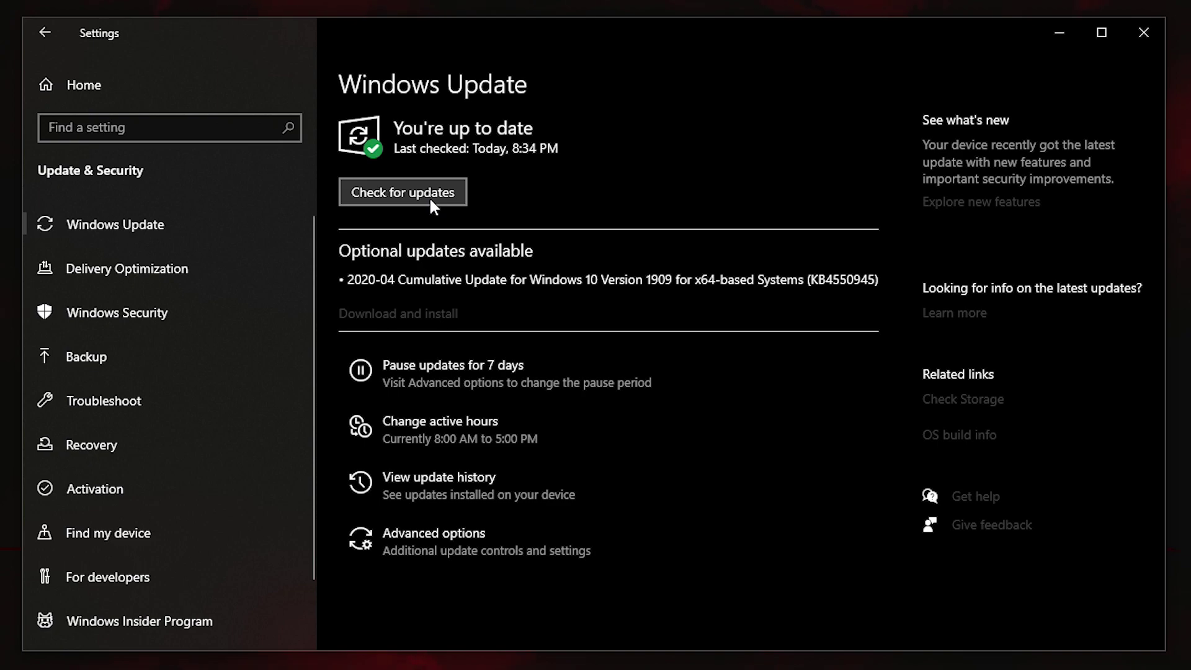
left_click(42, 32)
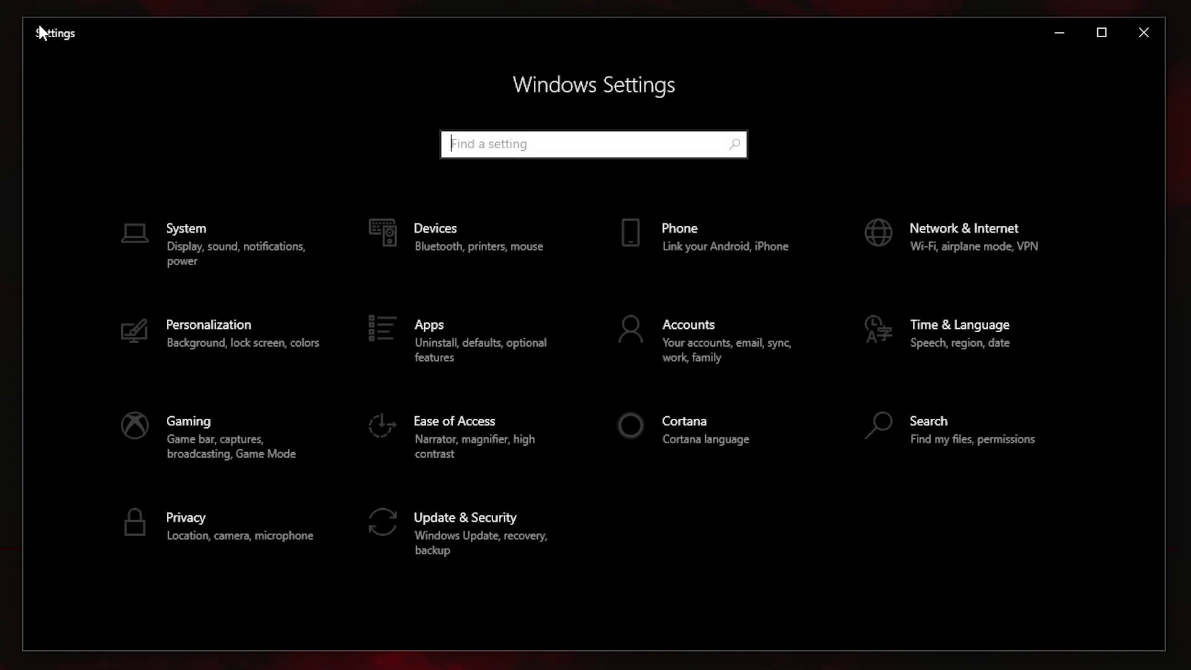
Review the Notifications & actions, Tablet mode, Shared experiences and Remote Desktop pages in the System settings
left_click(218, 261)
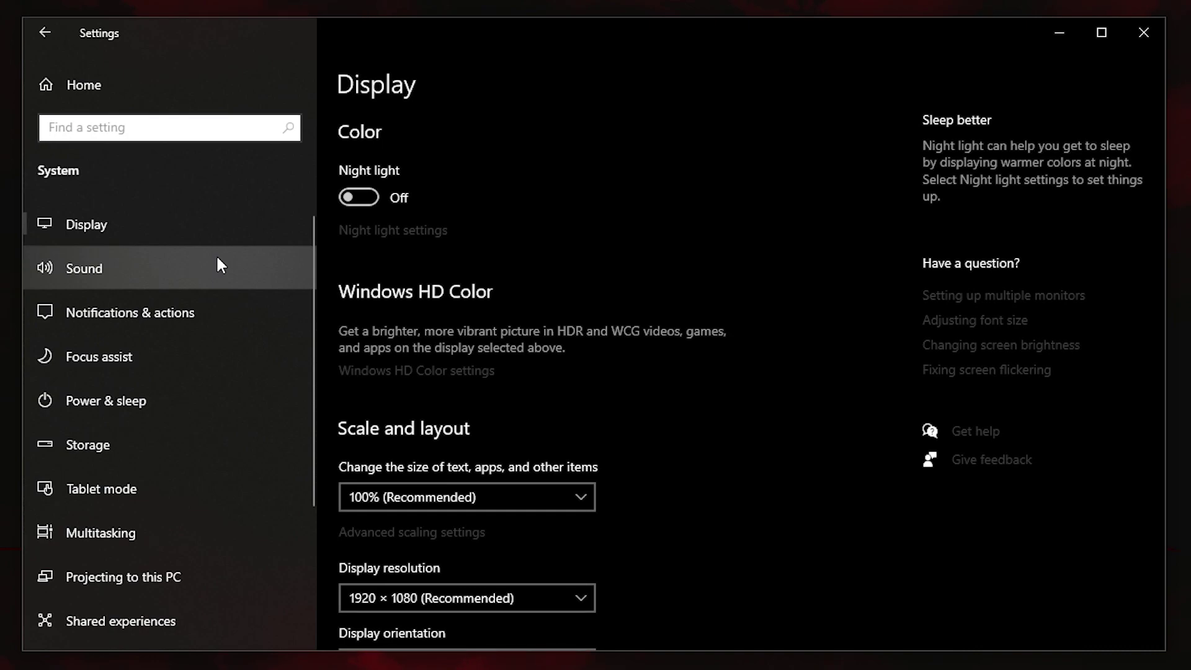
left_click(182, 325)
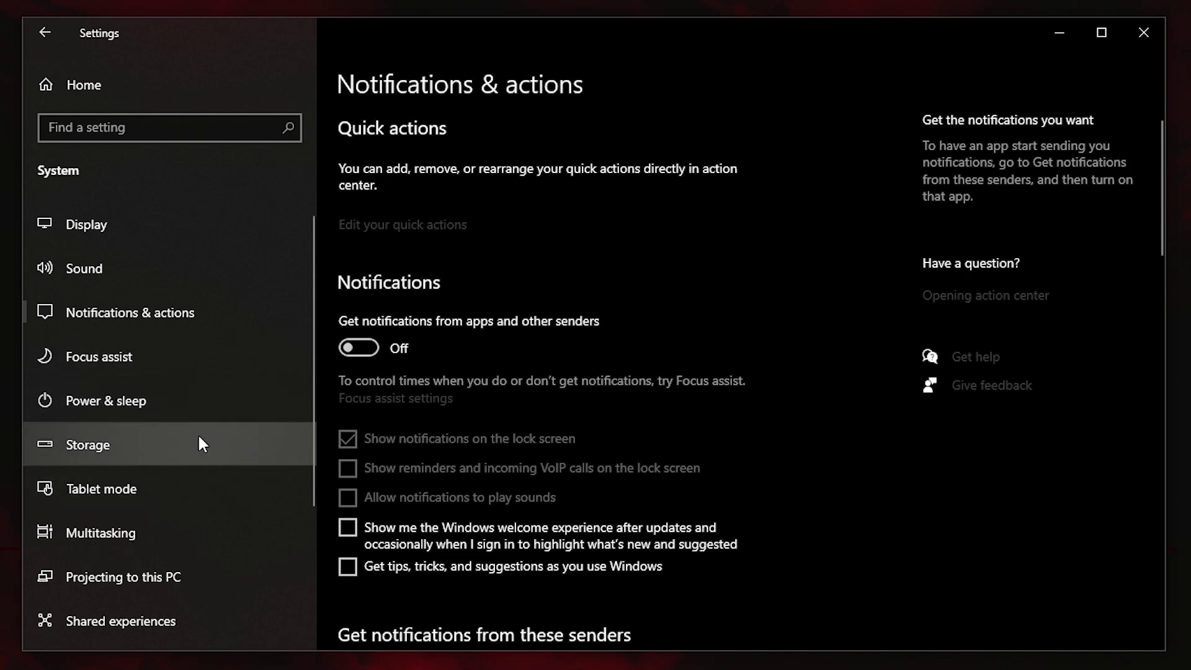
scroll(196, 449, "down", 1)
left_click(170, 419)
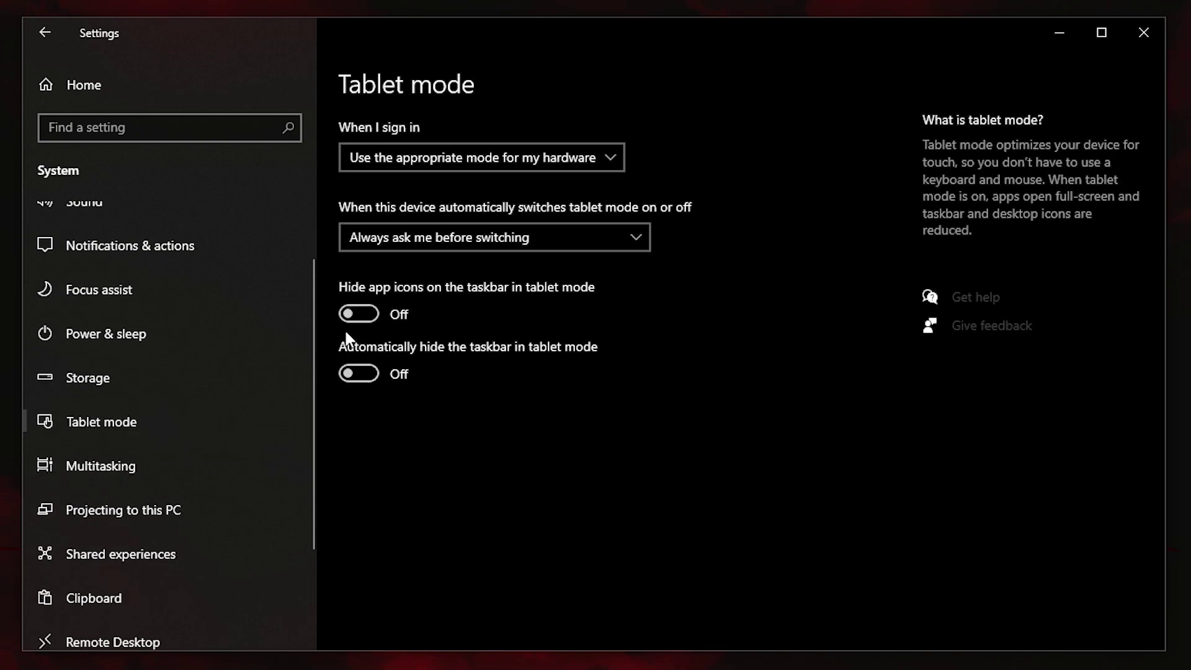
left_click(184, 552)
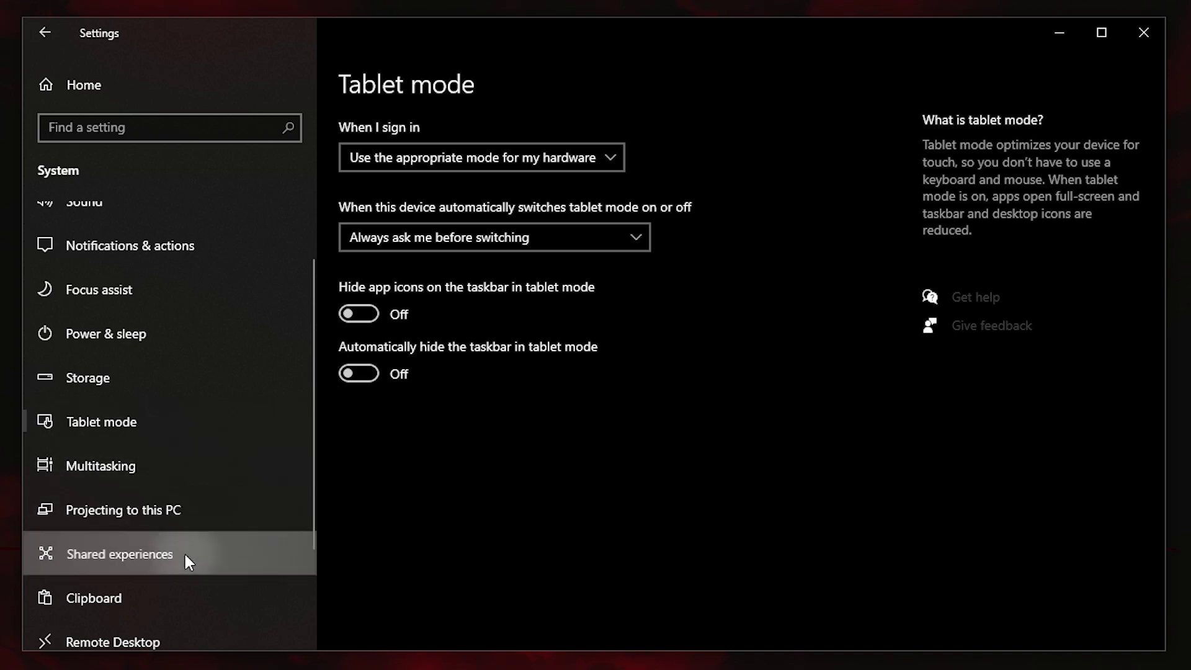
scroll(300, 460, "down", 2)
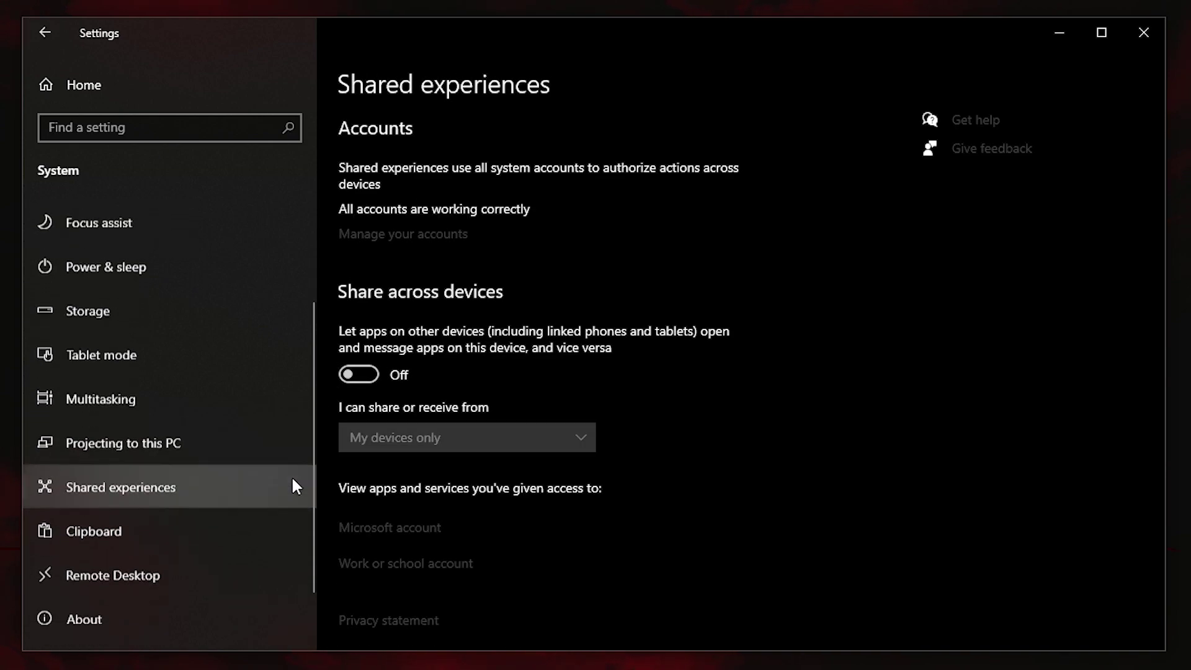
left_click(217, 561)
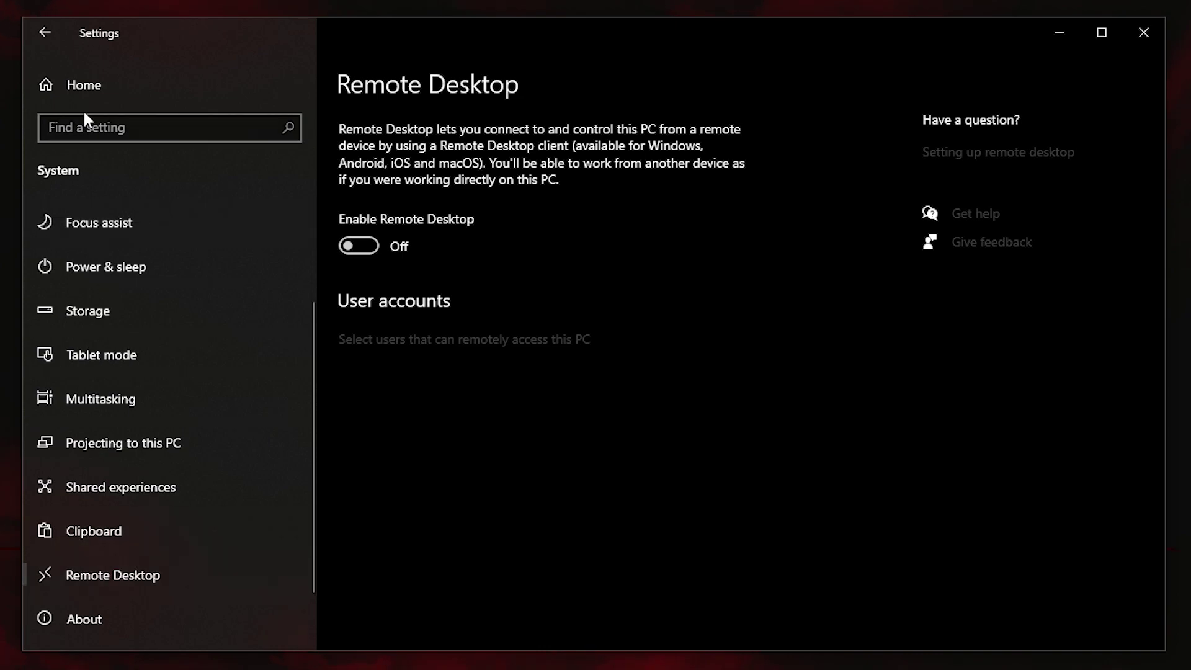
left_click(45, 33)
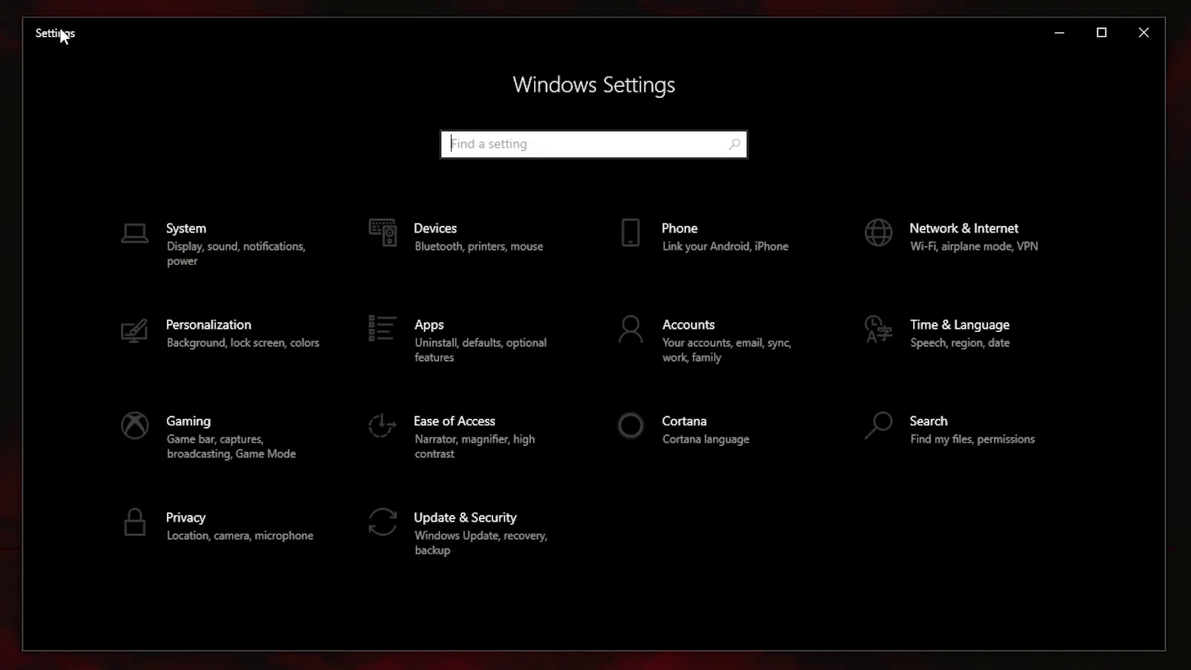
Review the Game bar and Game Mode pages in the Gaming settings and close Settings
left_click(220, 441)
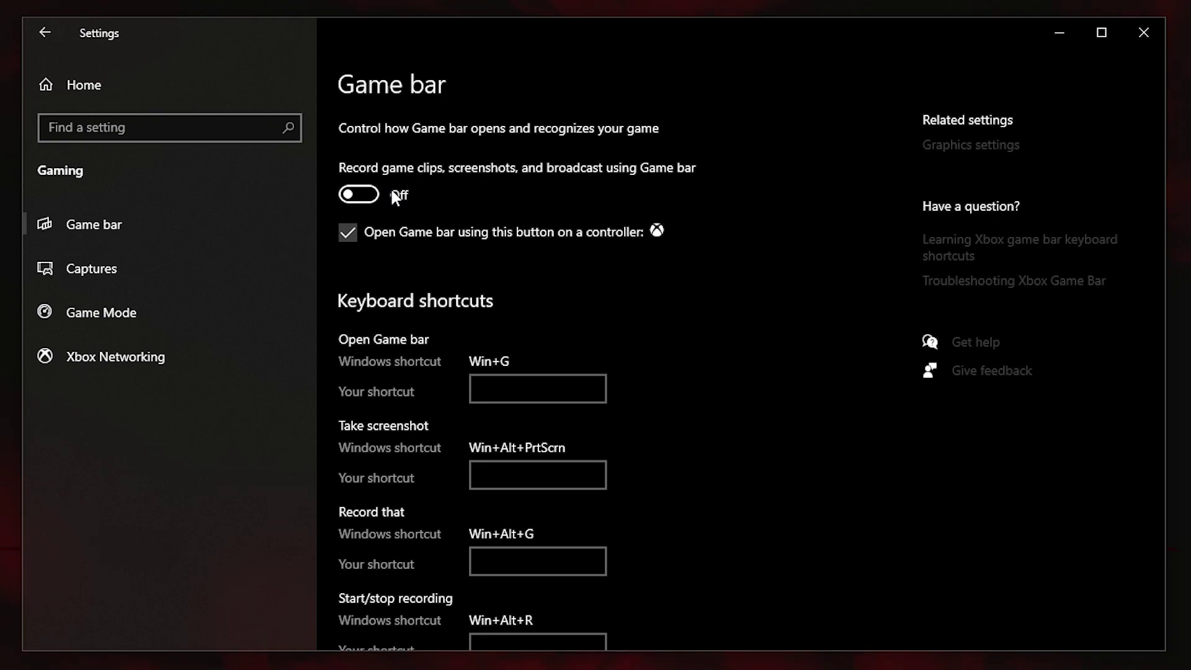
left_click(233, 330)
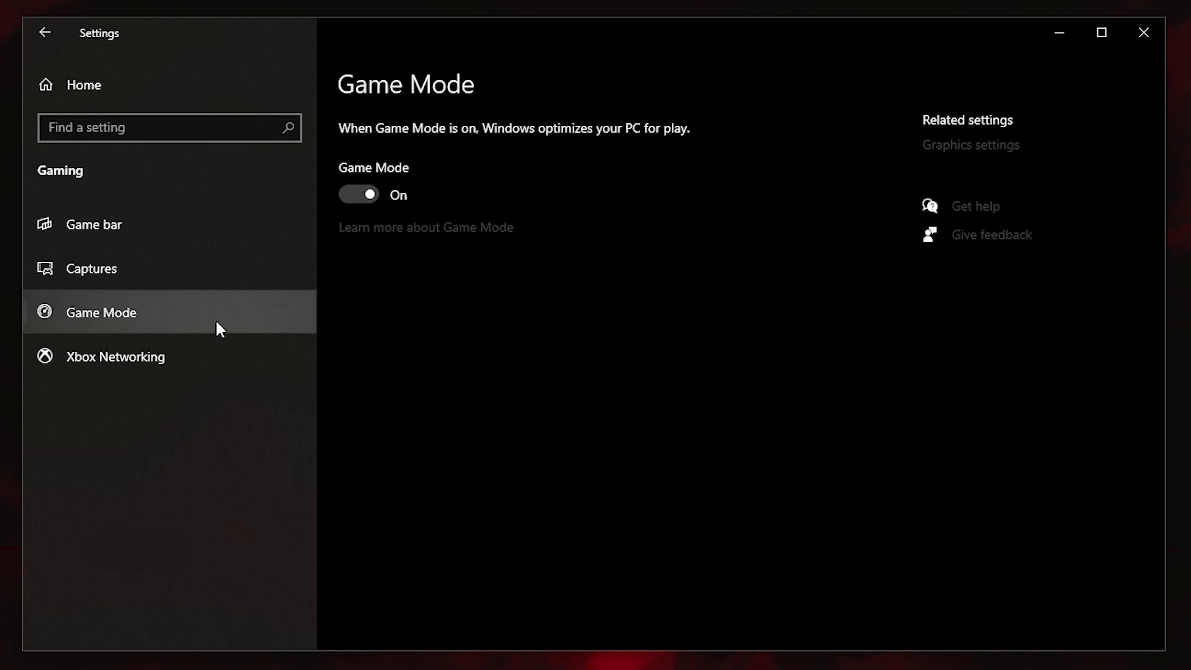
left_click(1143, 34)
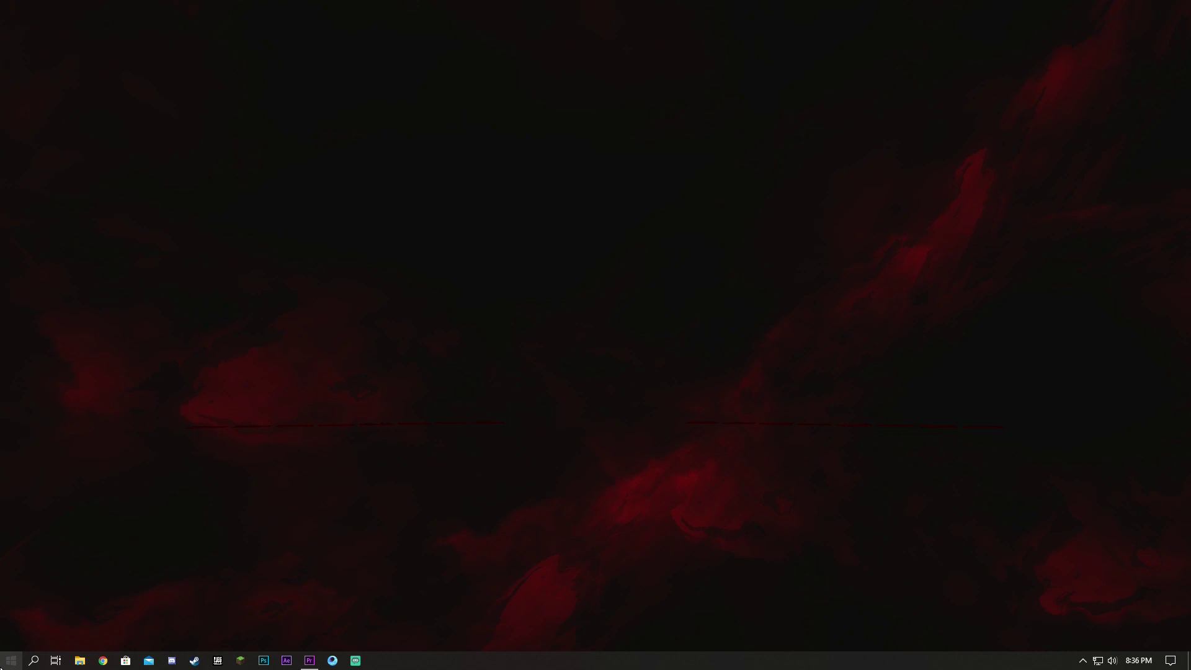
Open Performance Options from the advanced system settings in the properties of This PC
left_click(3, 663)
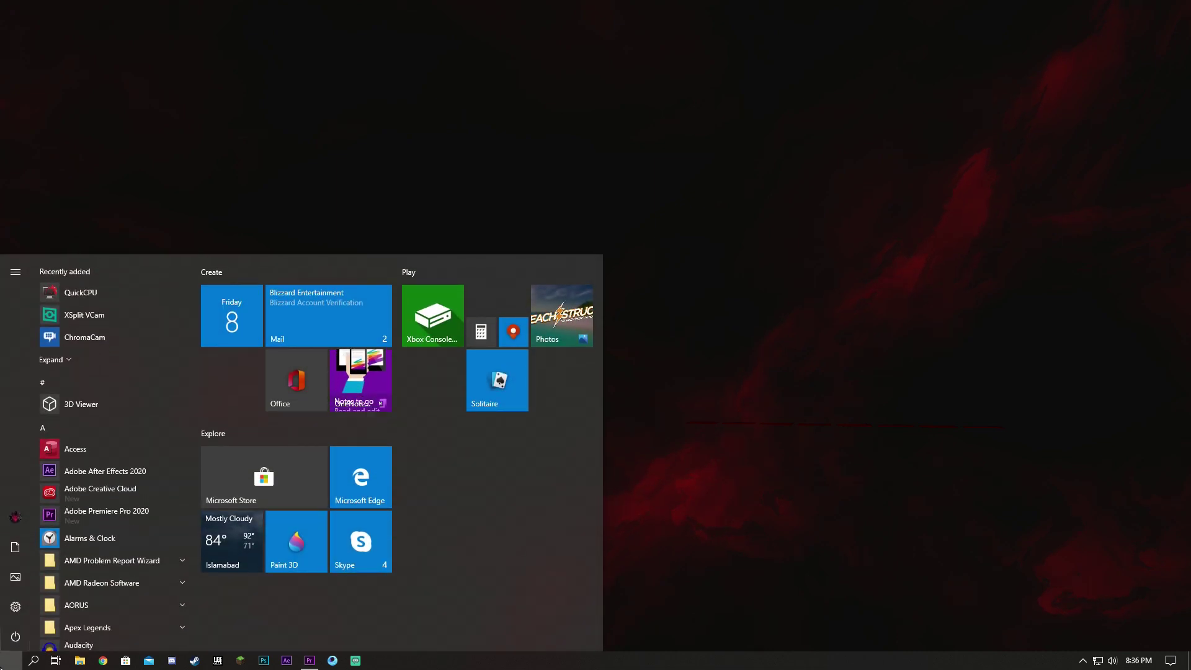
type("this")
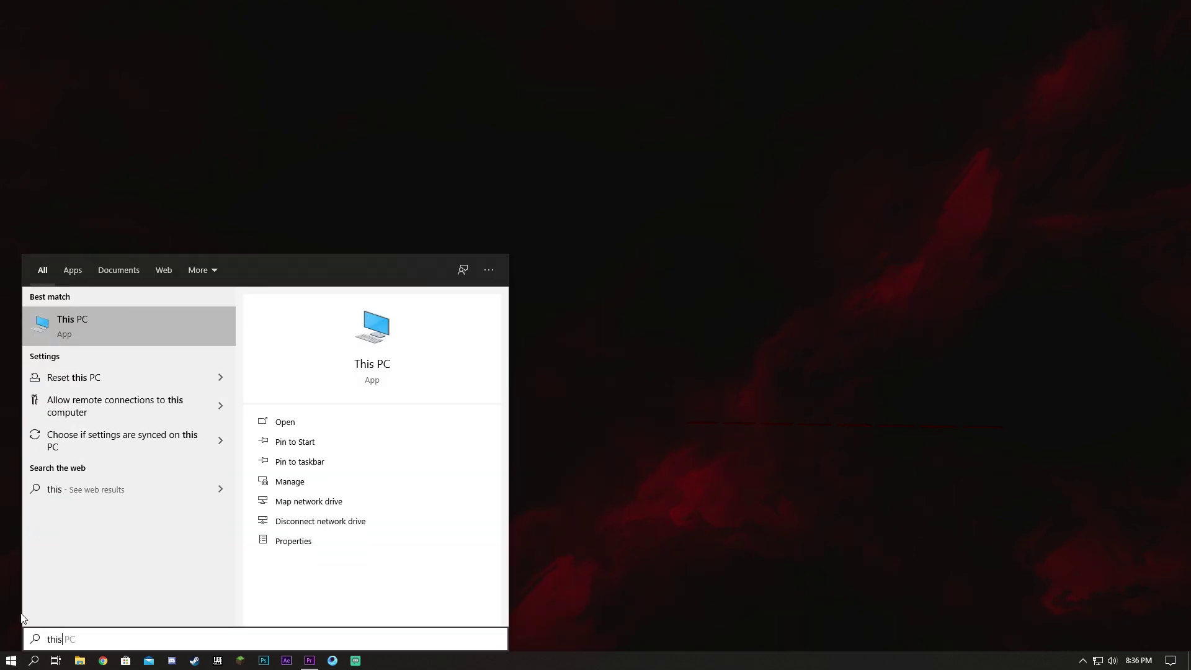
right_click(147, 322)
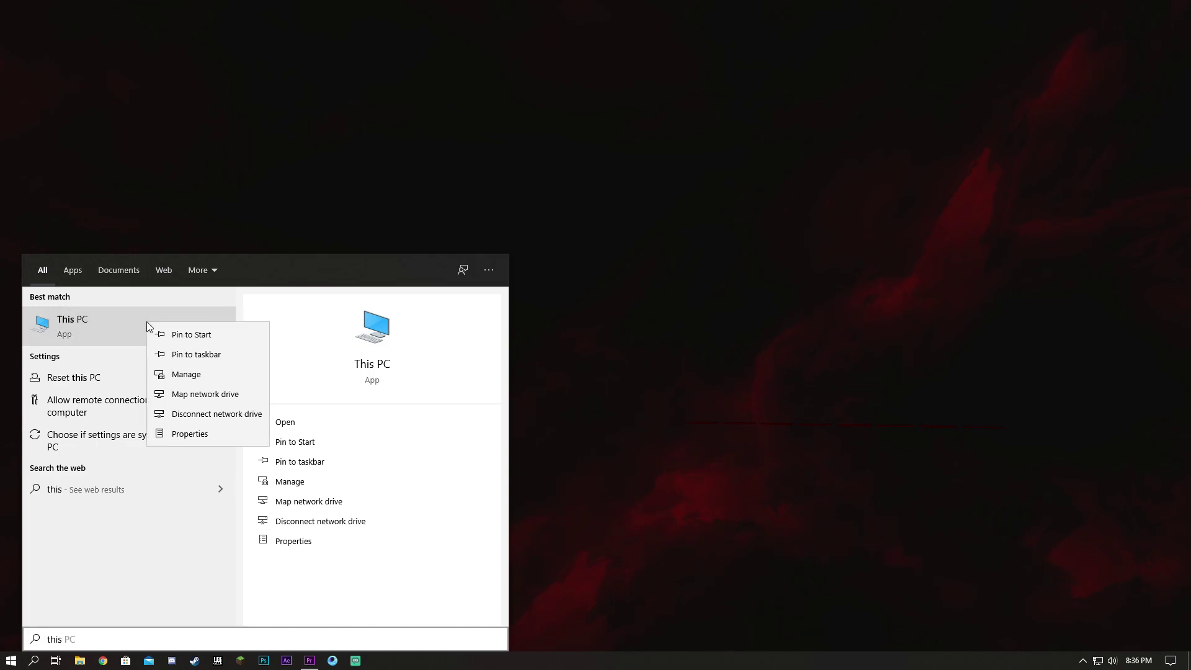
left_click(193, 437)
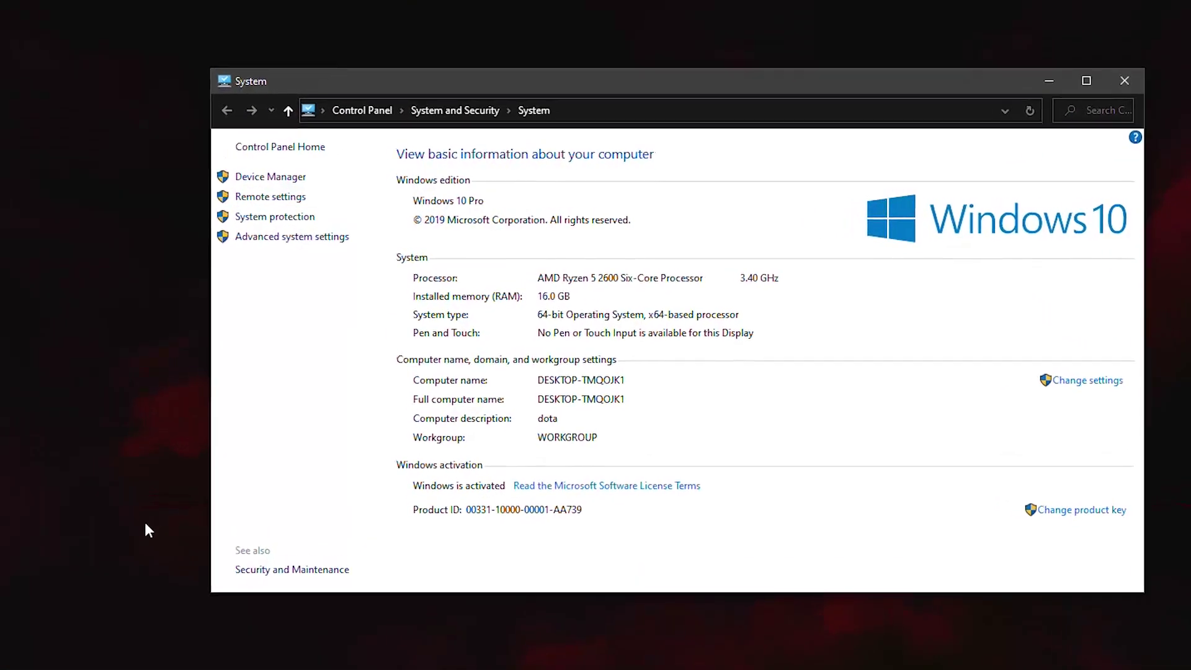
left_click(313, 238)
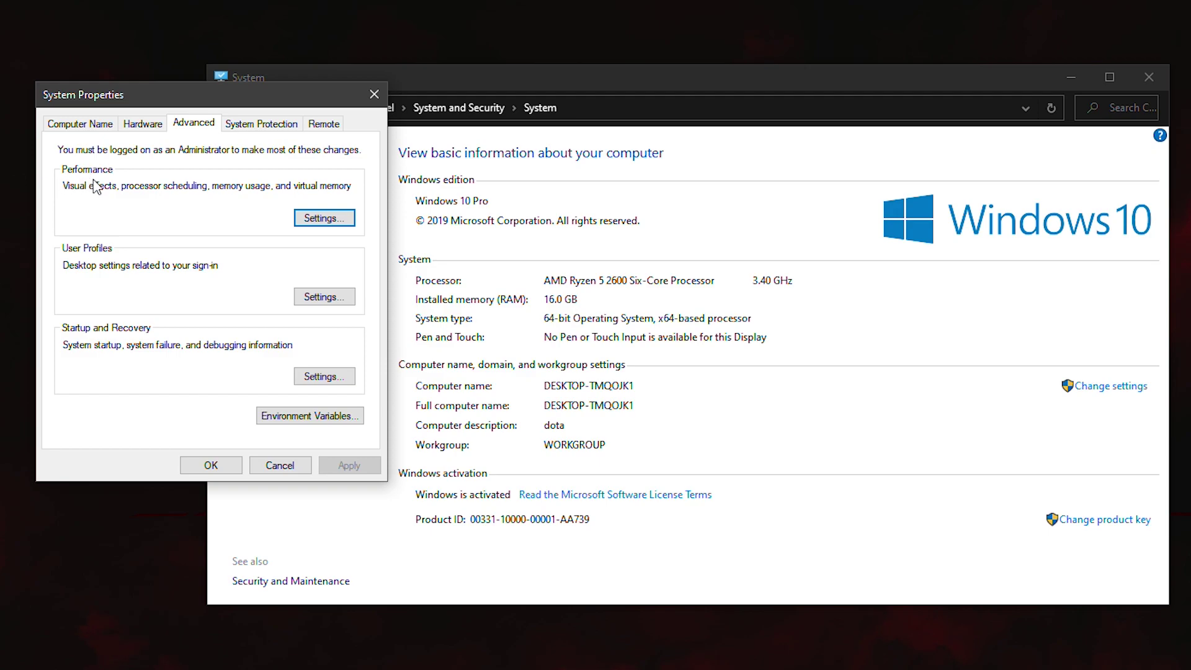
left_click(313, 221)
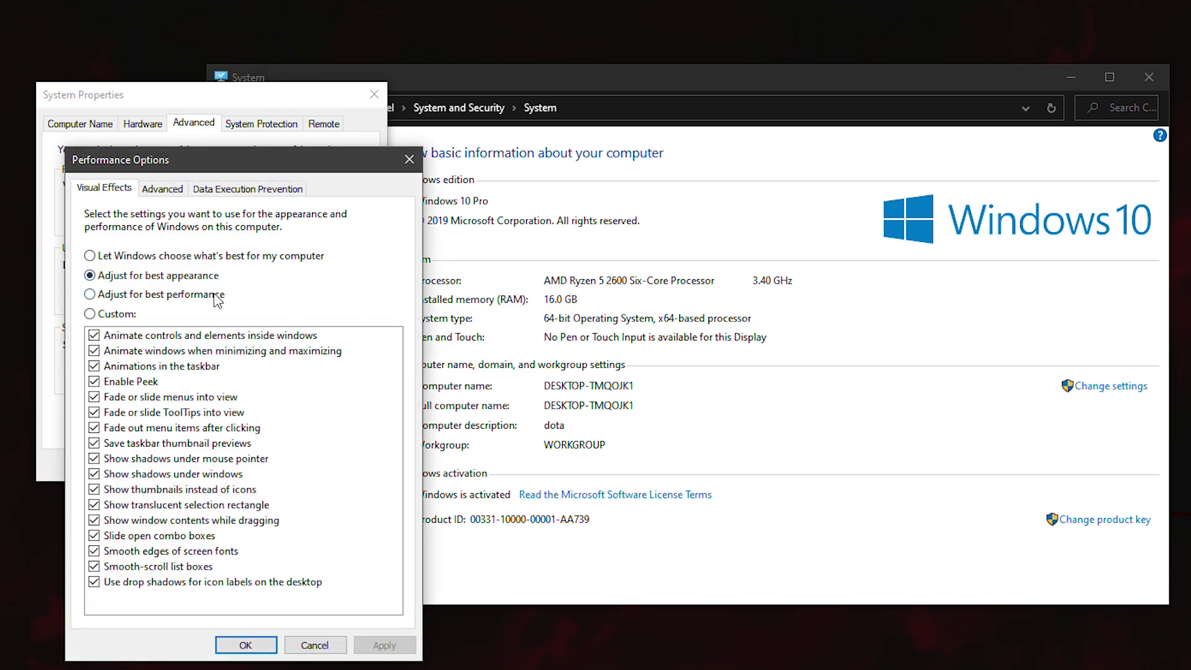
Switch the visual effects to Custom, disable every effect from window animations to desktop icon label shadows, and apply
left_click(109, 314)
left_click(94, 335)
left_click(94, 350)
left_click(93, 381)
left_click(93, 366)
left_click(93, 396)
left_click(93, 412)
left_click(94, 428)
left_click(94, 443)
left_click(94, 458)
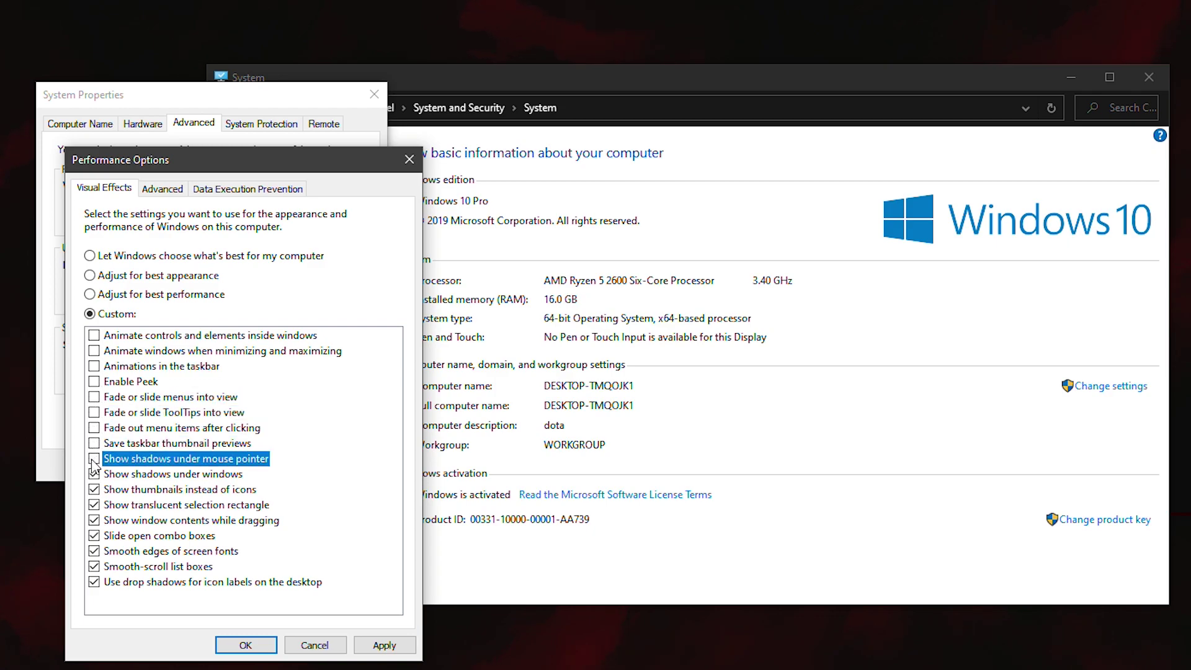
left_click(94, 474)
left_click(93, 489)
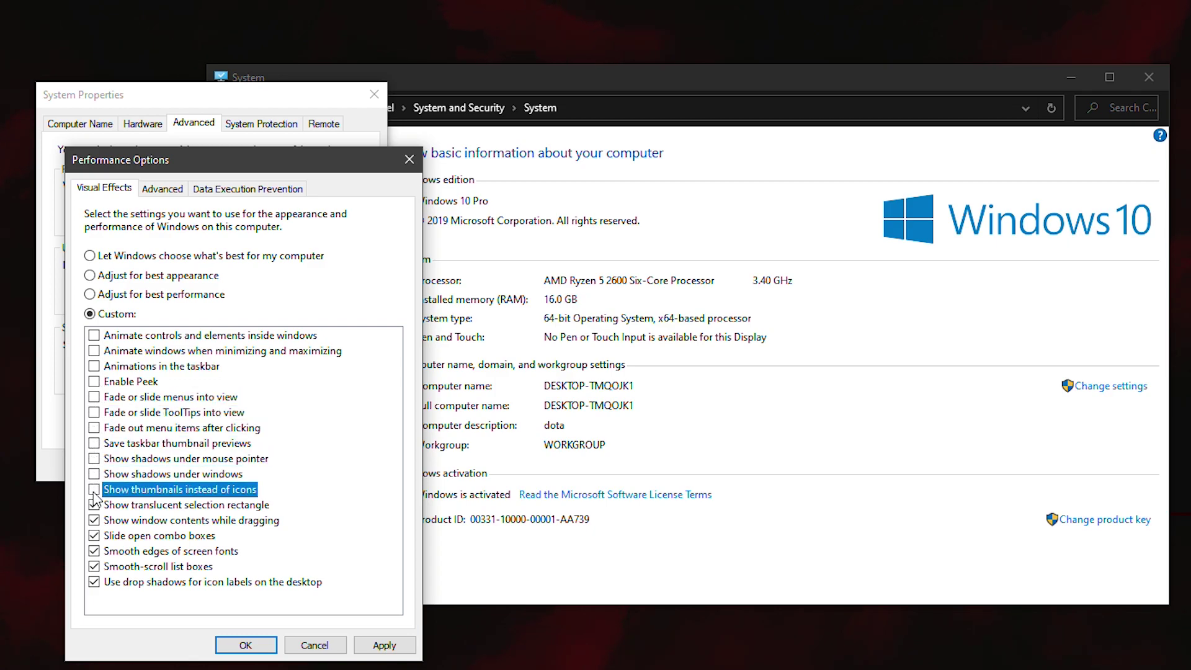
left_click(94, 504)
left_click(94, 520)
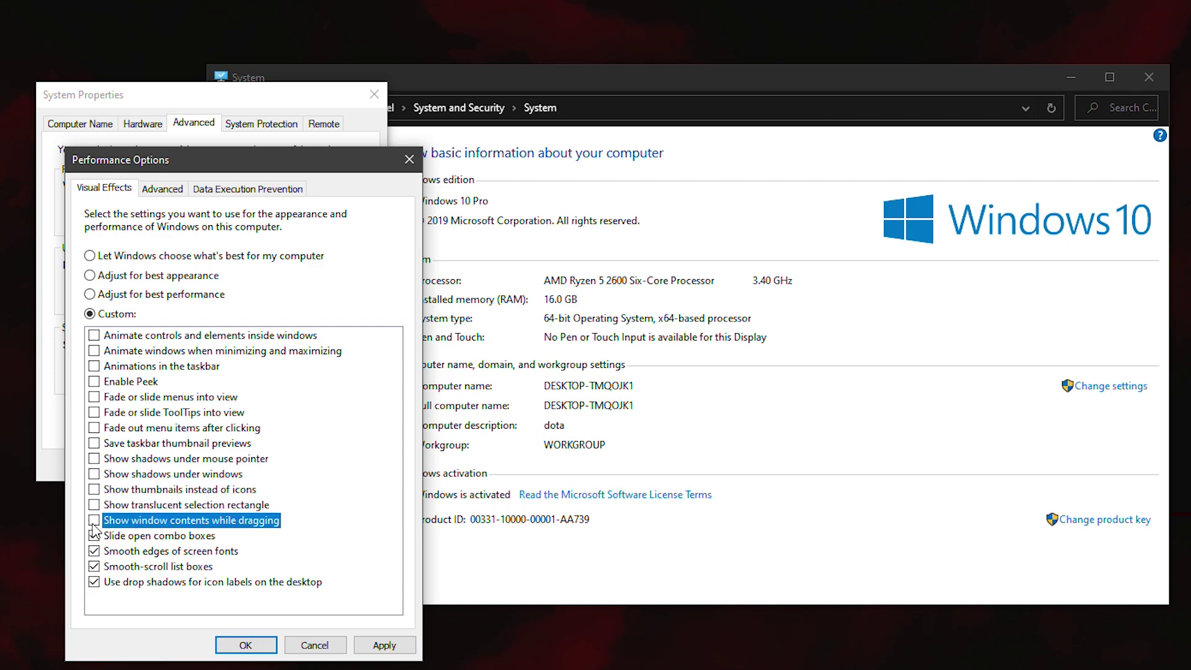
left_click(94, 536)
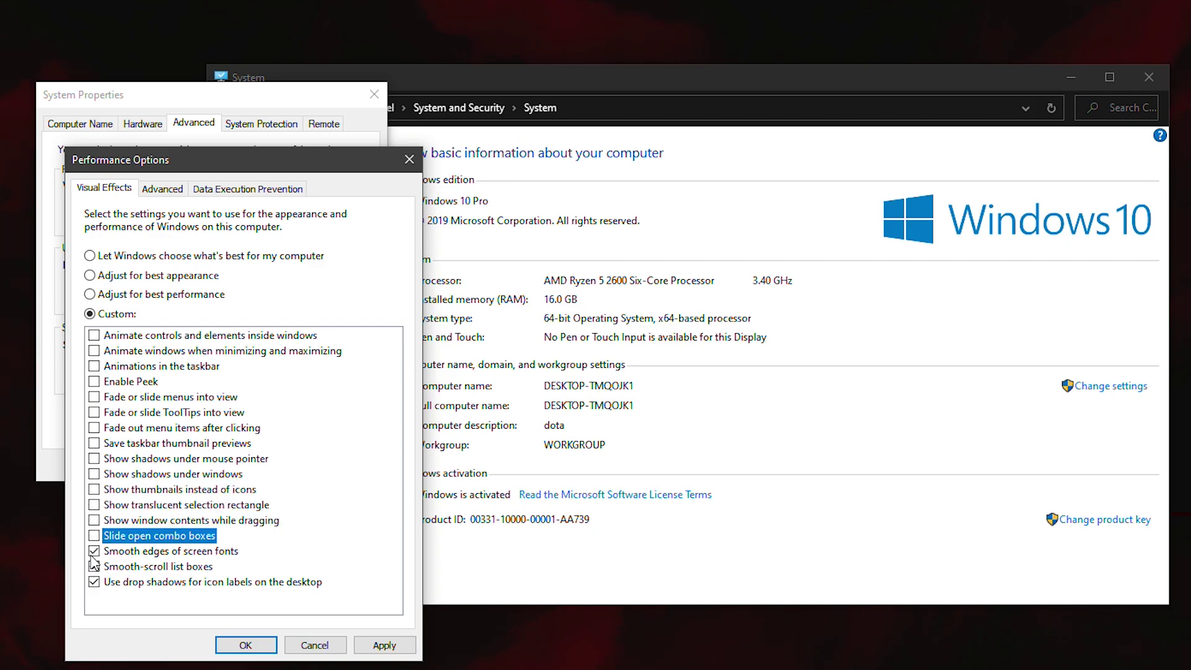
left_click(93, 551)
left_click(94, 566)
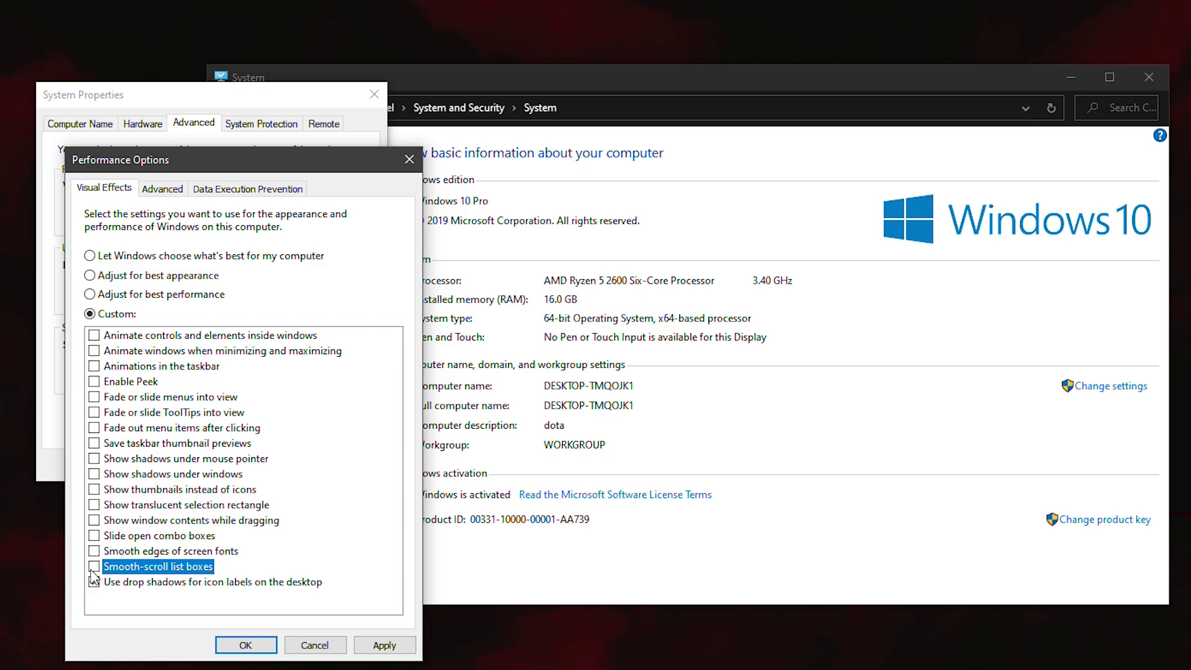
left_click(94, 582)
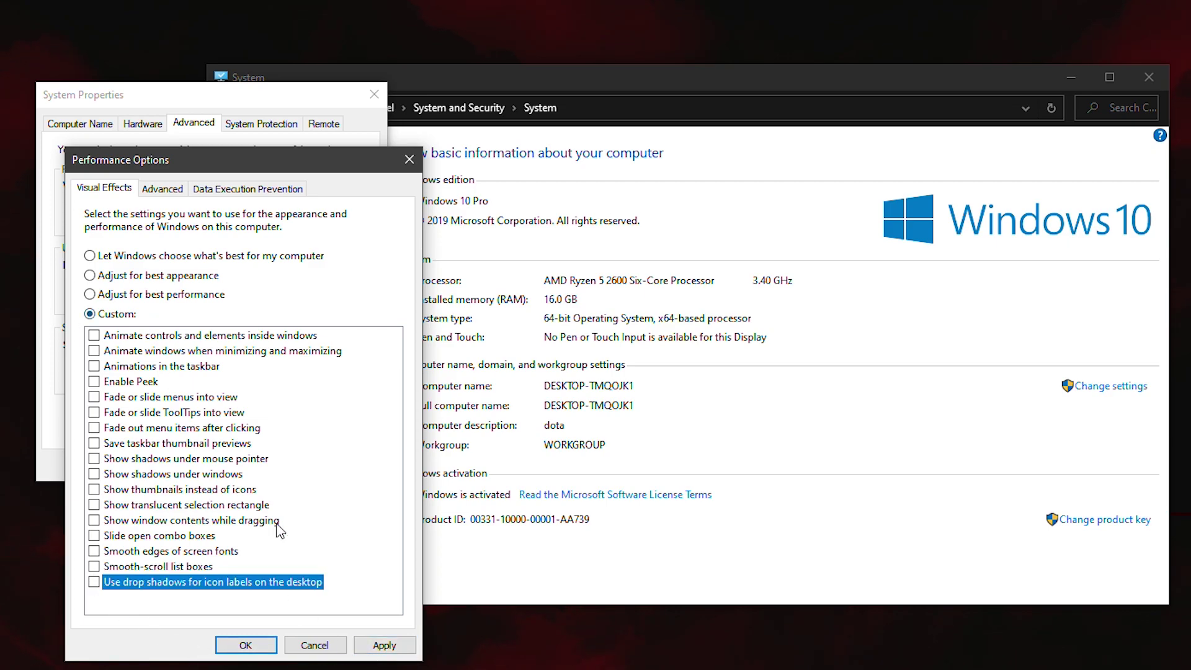
left_click(379, 645)
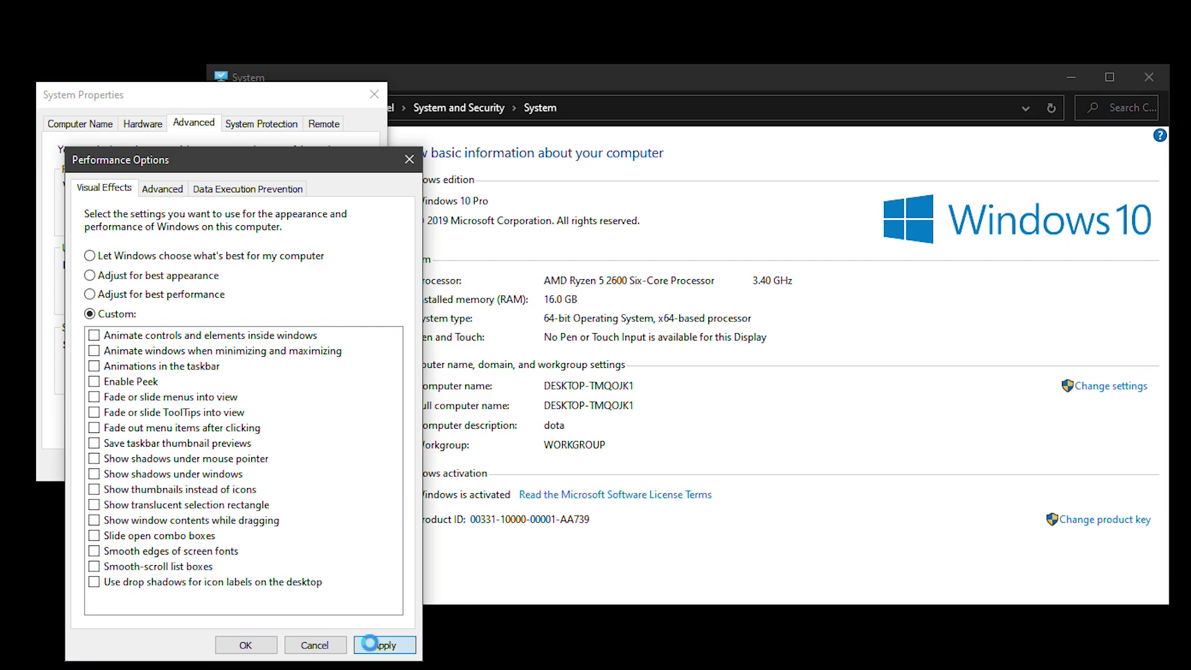
Disable automatic paging file management for all drives in Virtual Memory and set drive C: to no paging file
left_click(163, 188)
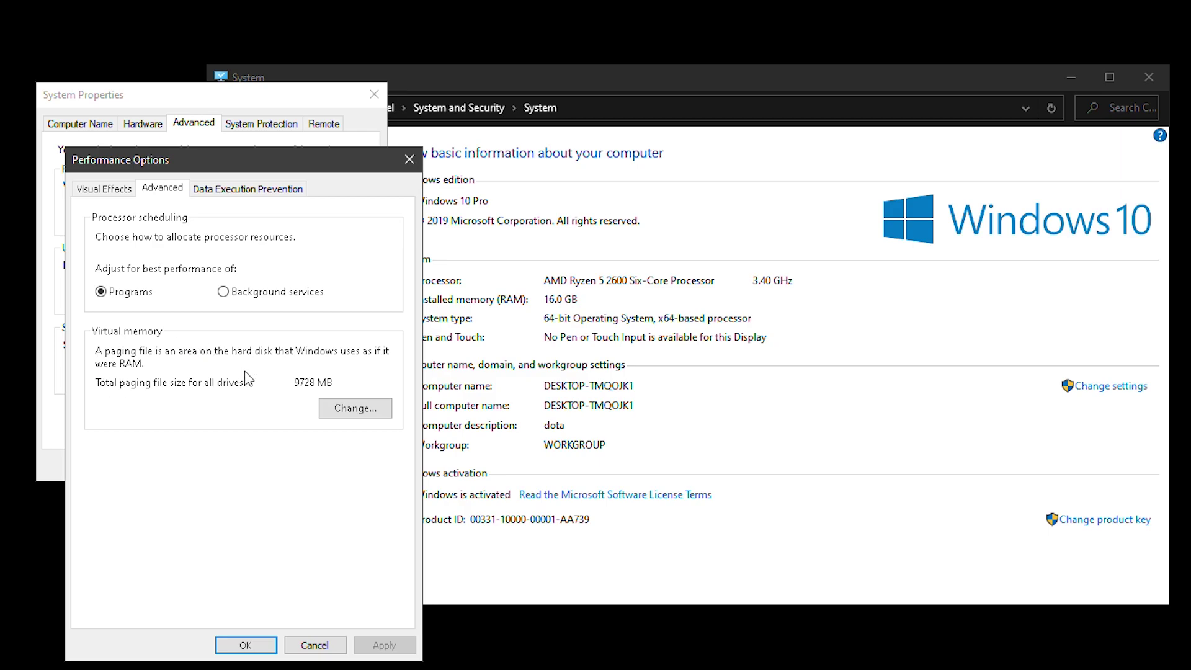
left_click(340, 409)
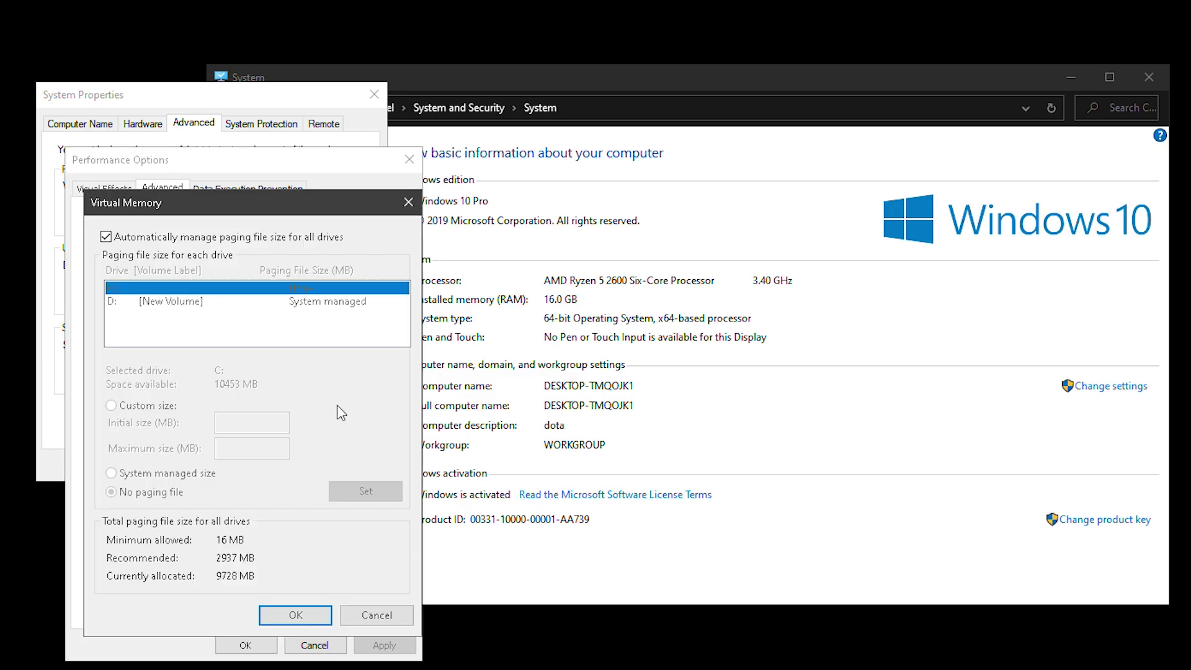
left_click(171, 240)
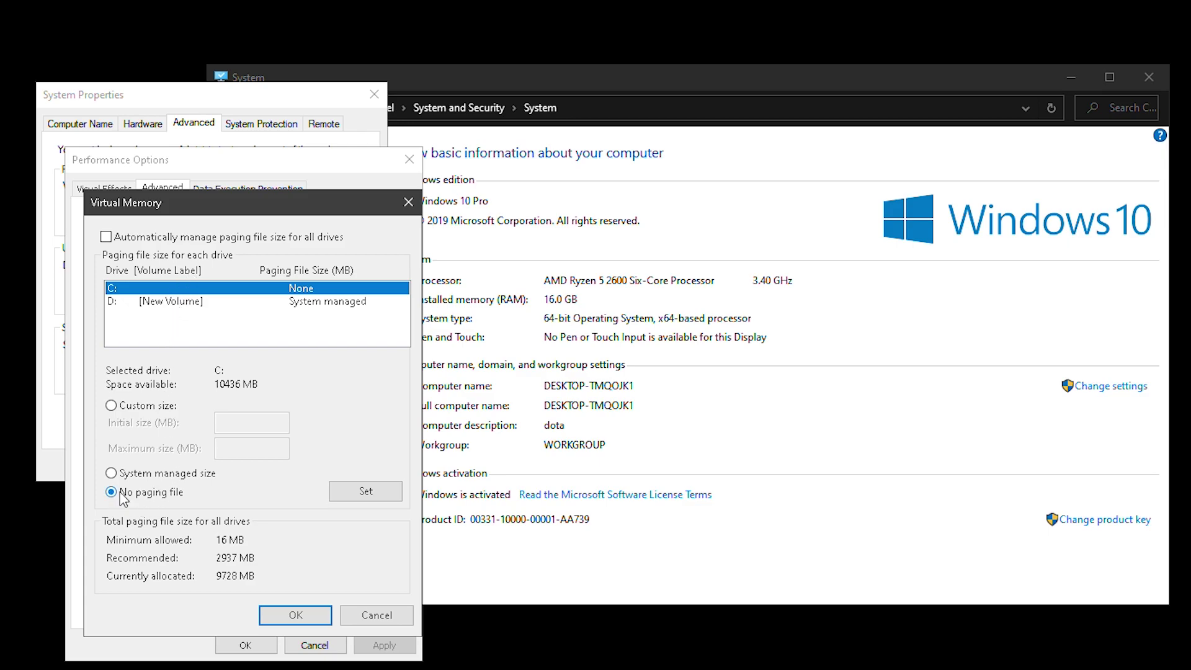
left_click(335, 493)
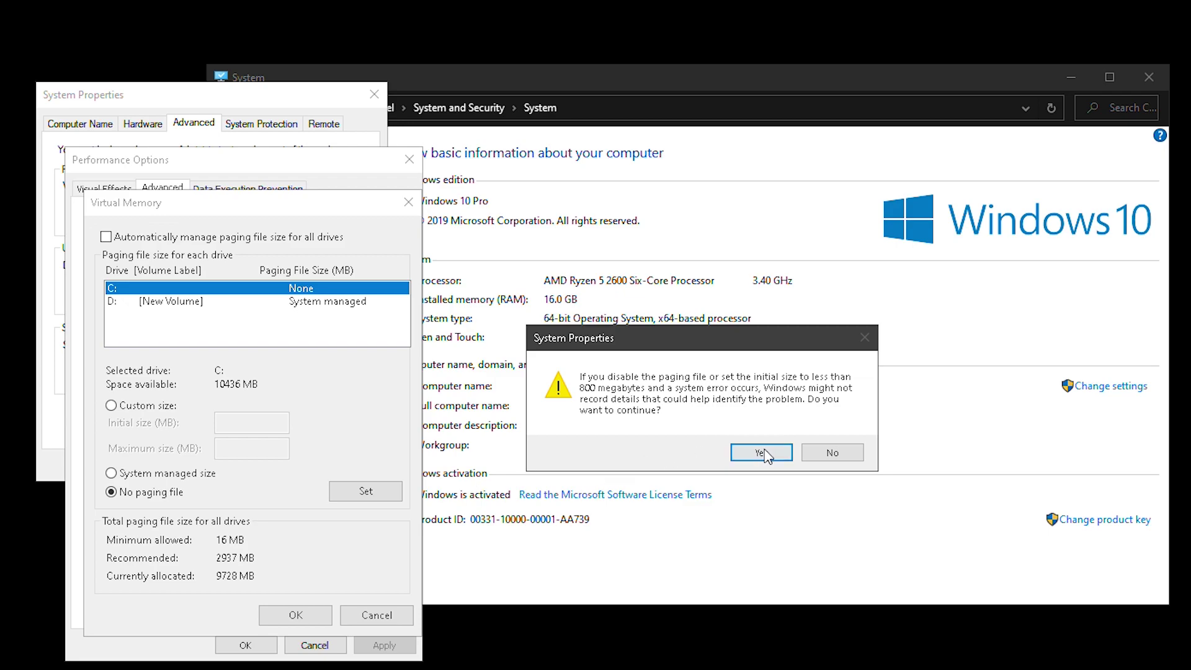
left_click(741, 451)
Set drive D: to no paging file
left_click(152, 302)
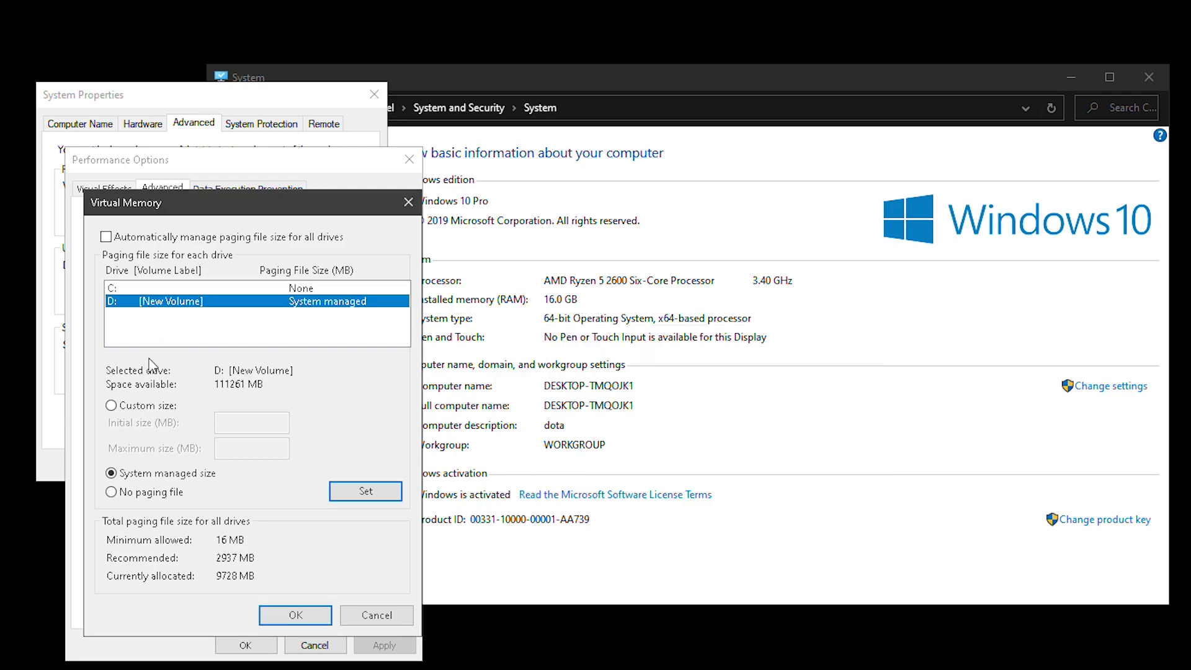
left_click(112, 492)
left_click(364, 492)
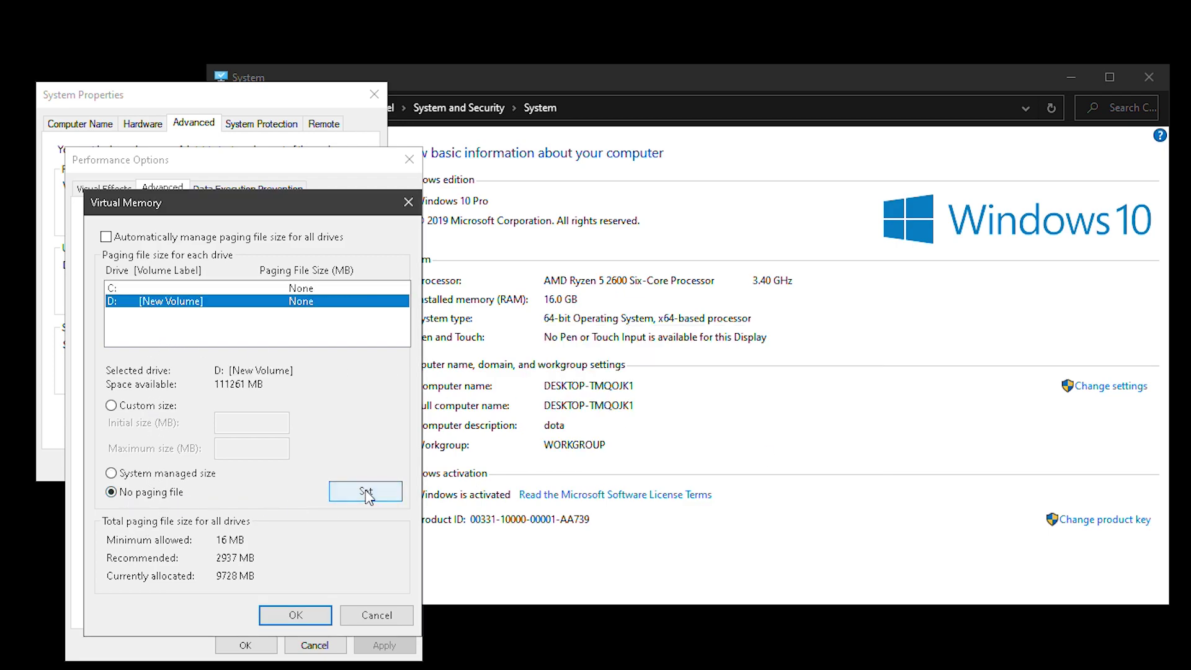
Set the paging file on drive C: to System managed size and confirm the Virtual Memory settings
left_click(165, 289)
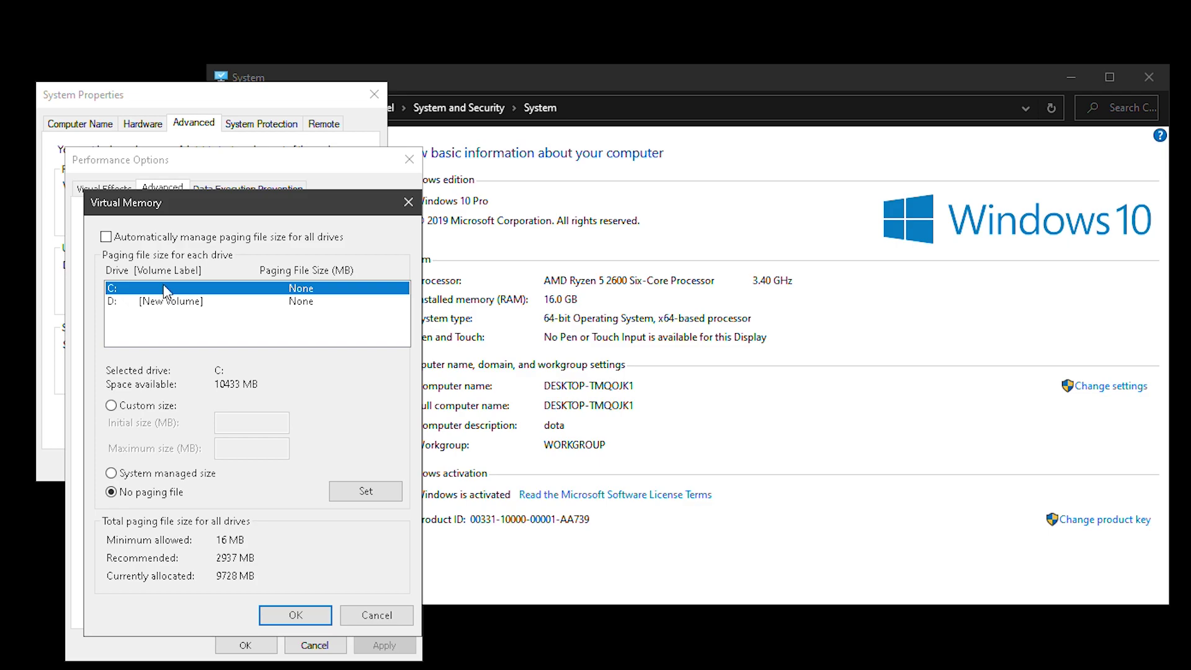
left_click(168, 475)
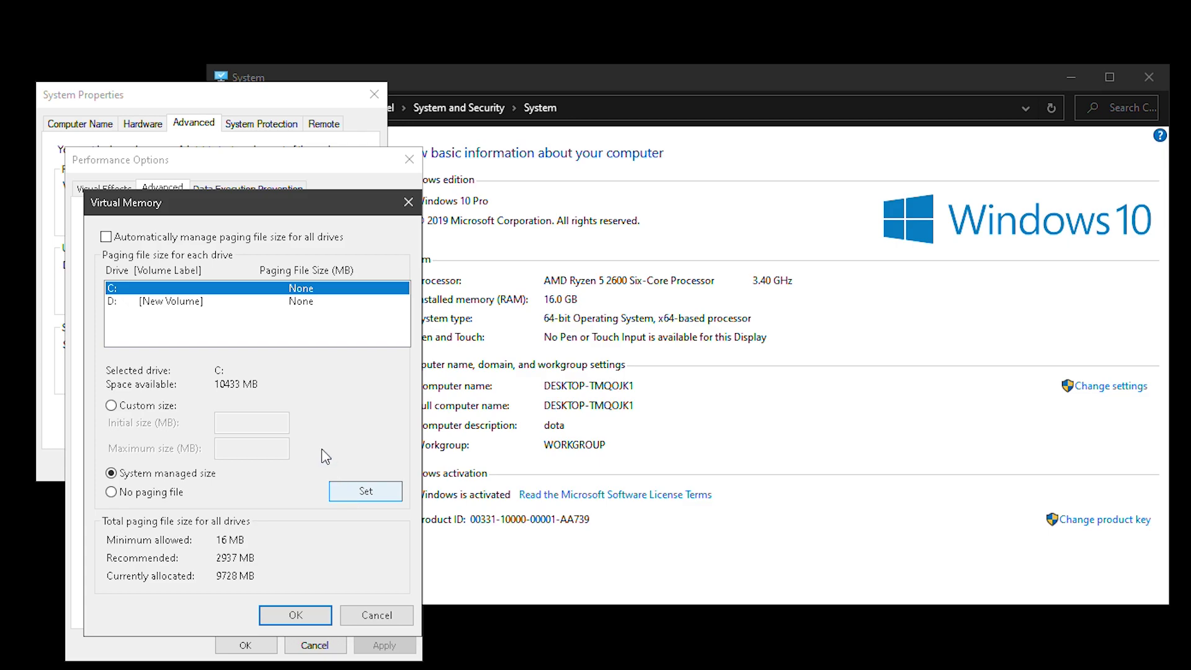
left_click(359, 500)
left_click(315, 615)
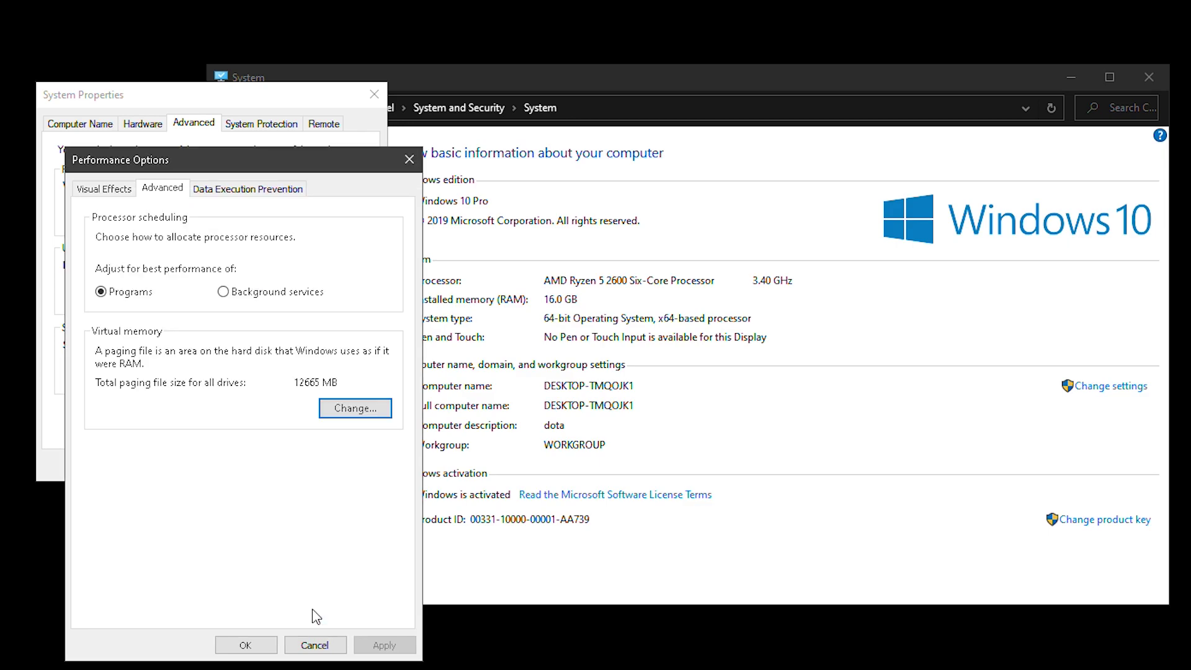
Confirm the Performance Options and close System Properties with its settings accepted
left_click(265, 646)
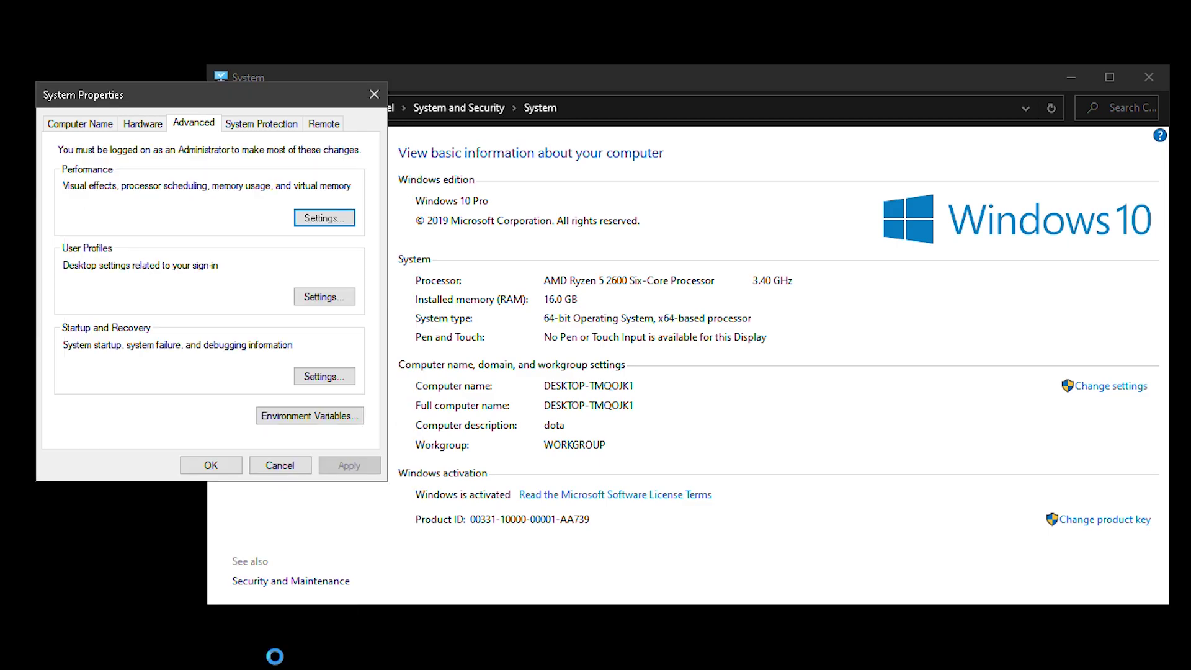
left_click(211, 466)
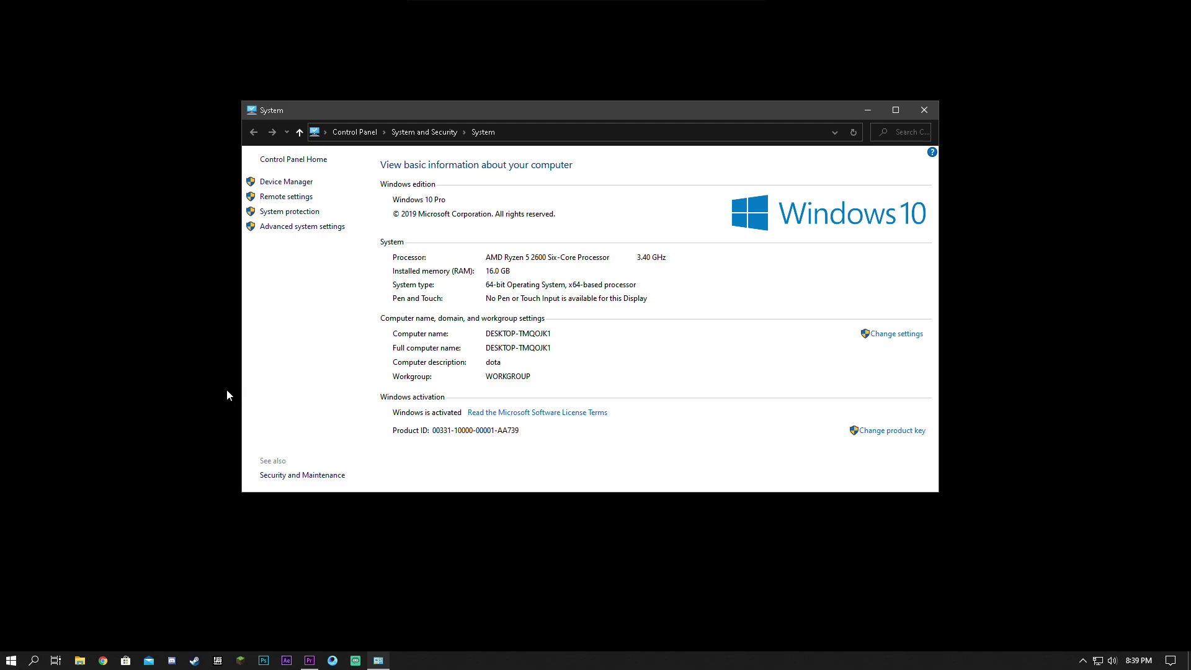
Find the power plan settings through a Windows search and switch the power plan to High performance in Power Options
left_click(3, 665)
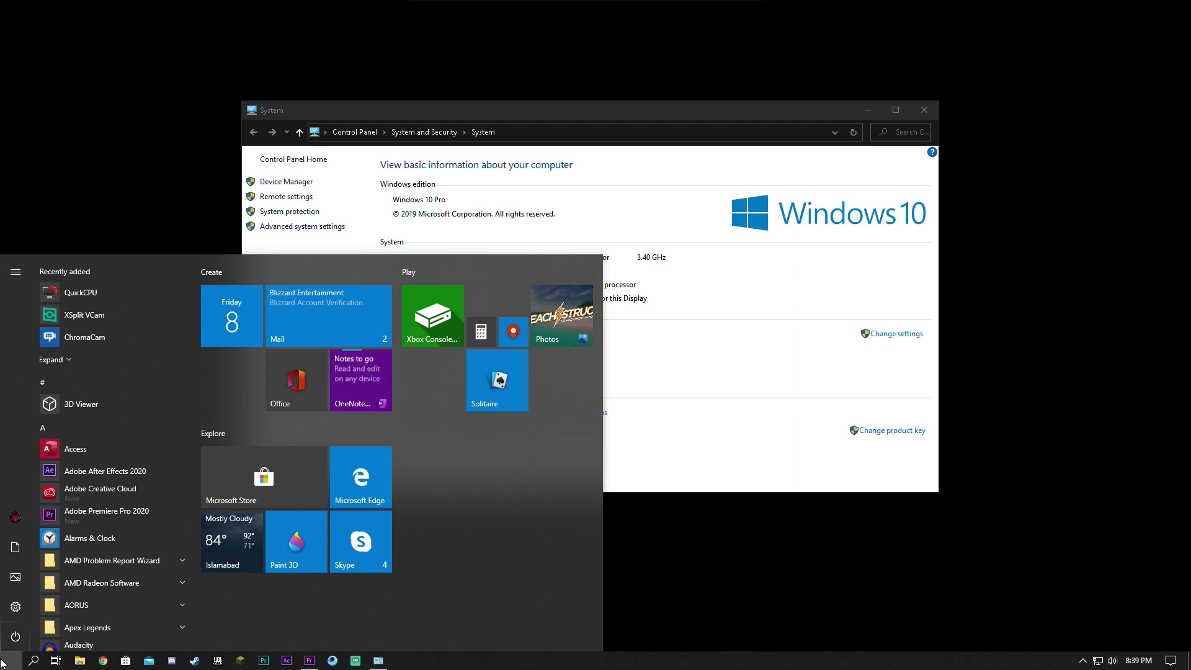
type("power opti")
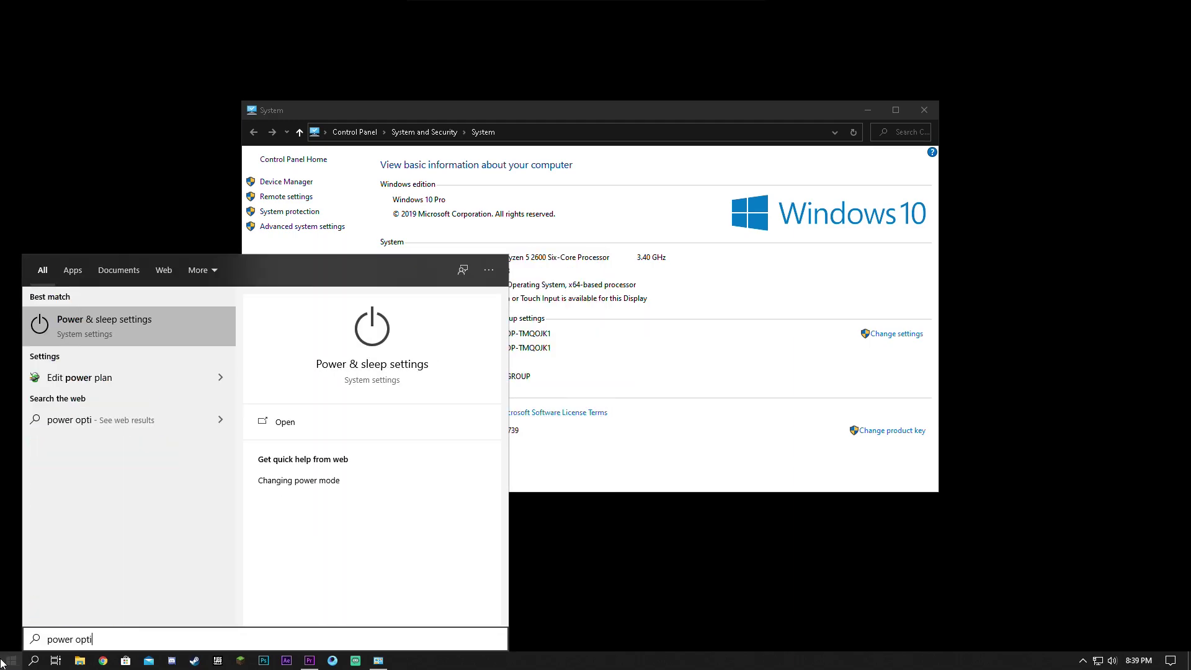
key("Down")
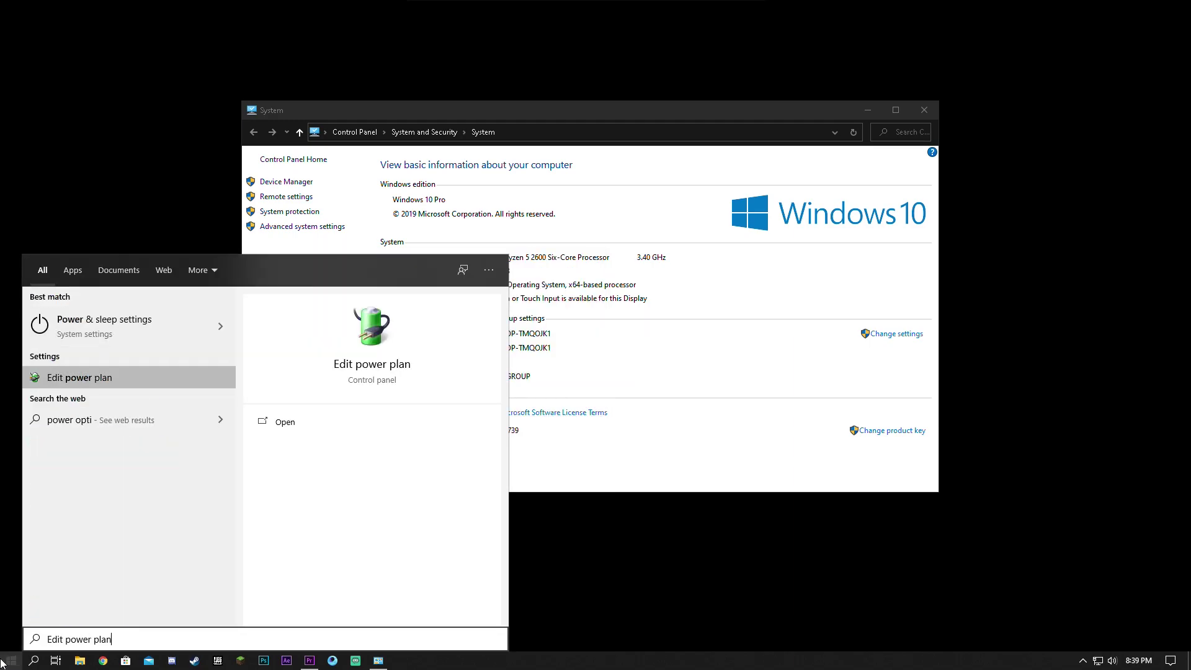
key("Return")
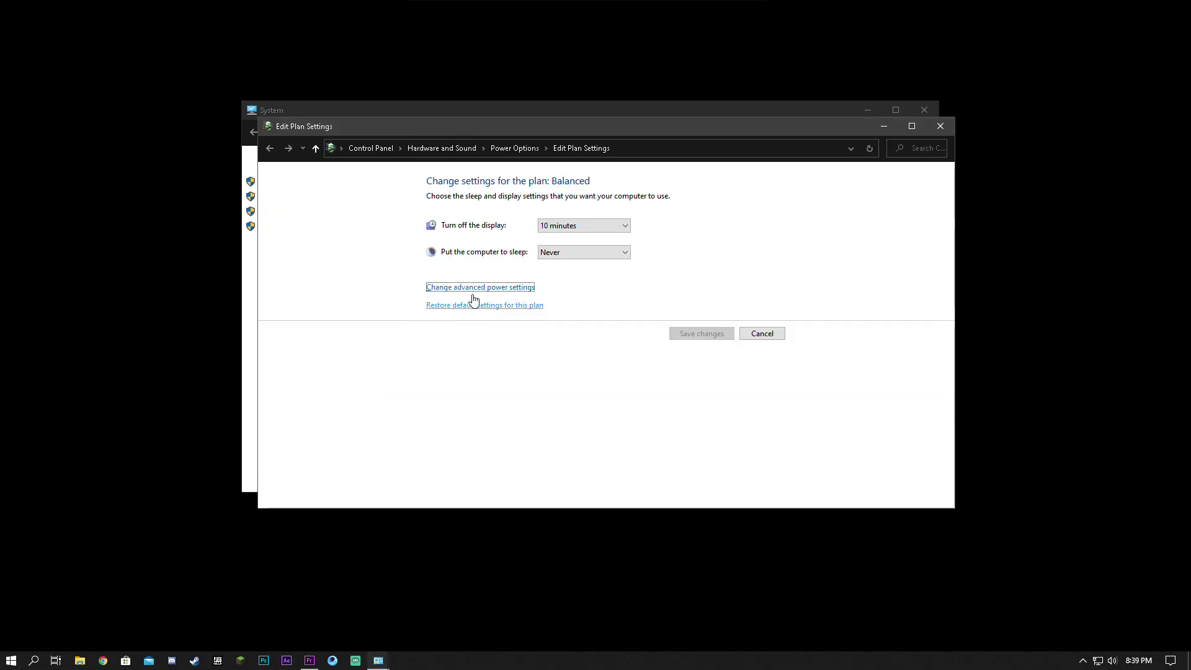
left_click(514, 148)
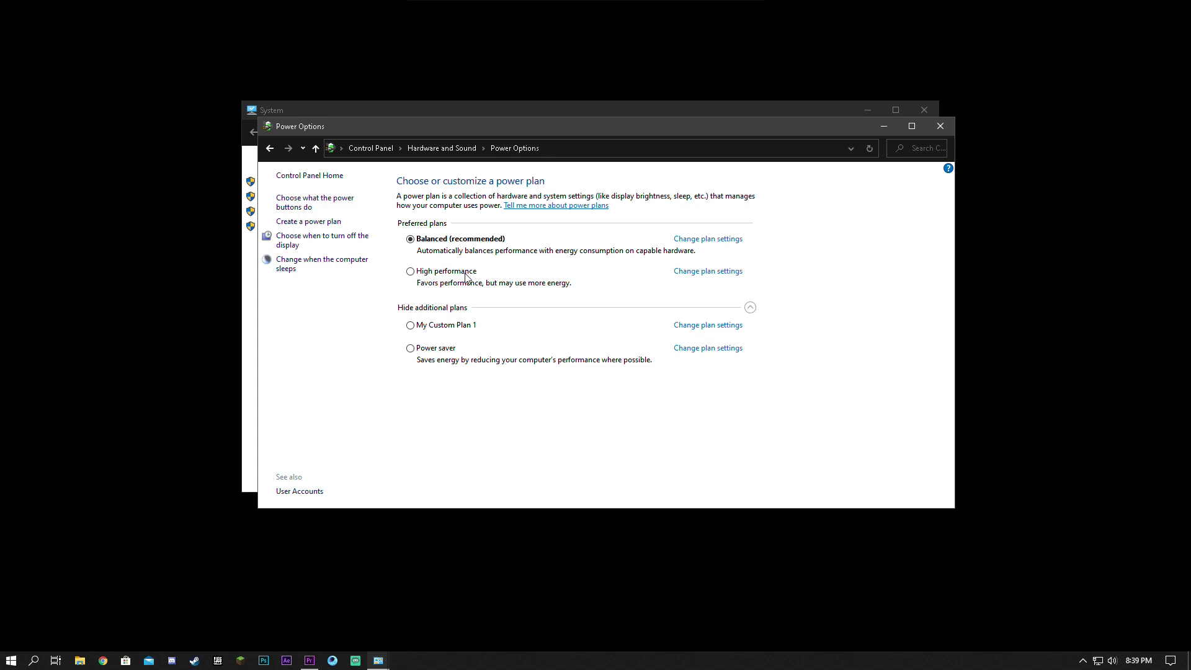
left_click(439, 273)
Open the High performance plan's advanced power settings and check when the hard disk is turned off
left_click(681, 275)
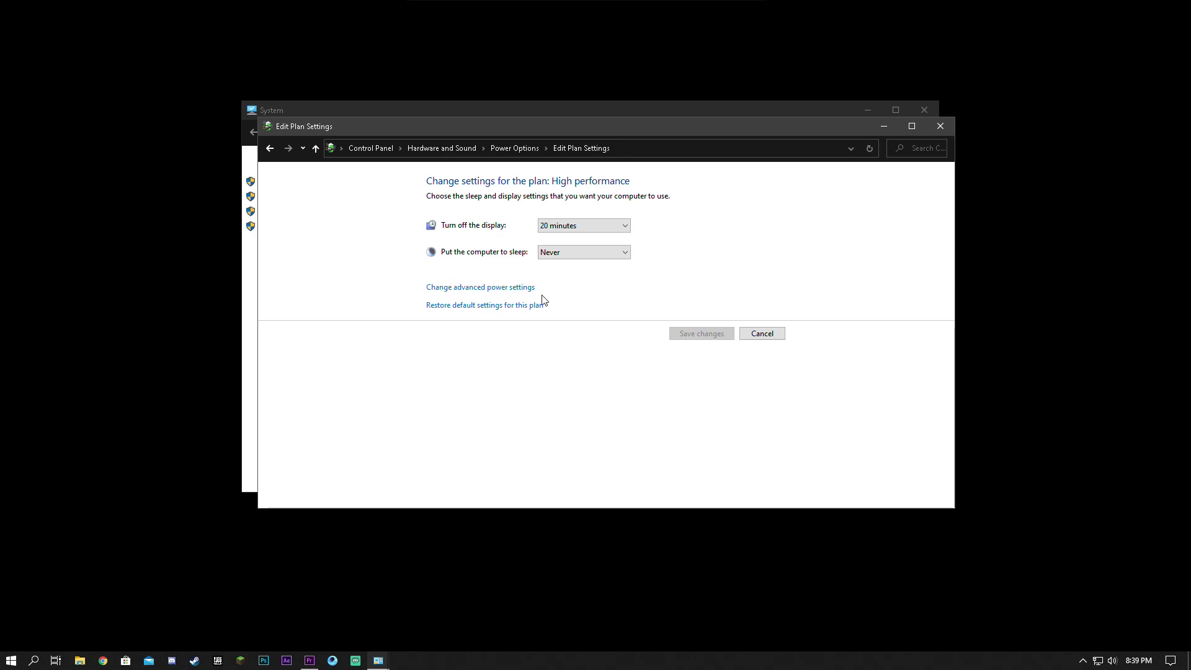
left_click(515, 291)
left_click_drag(240, 161, 383, 165)
left_click(317, 291)
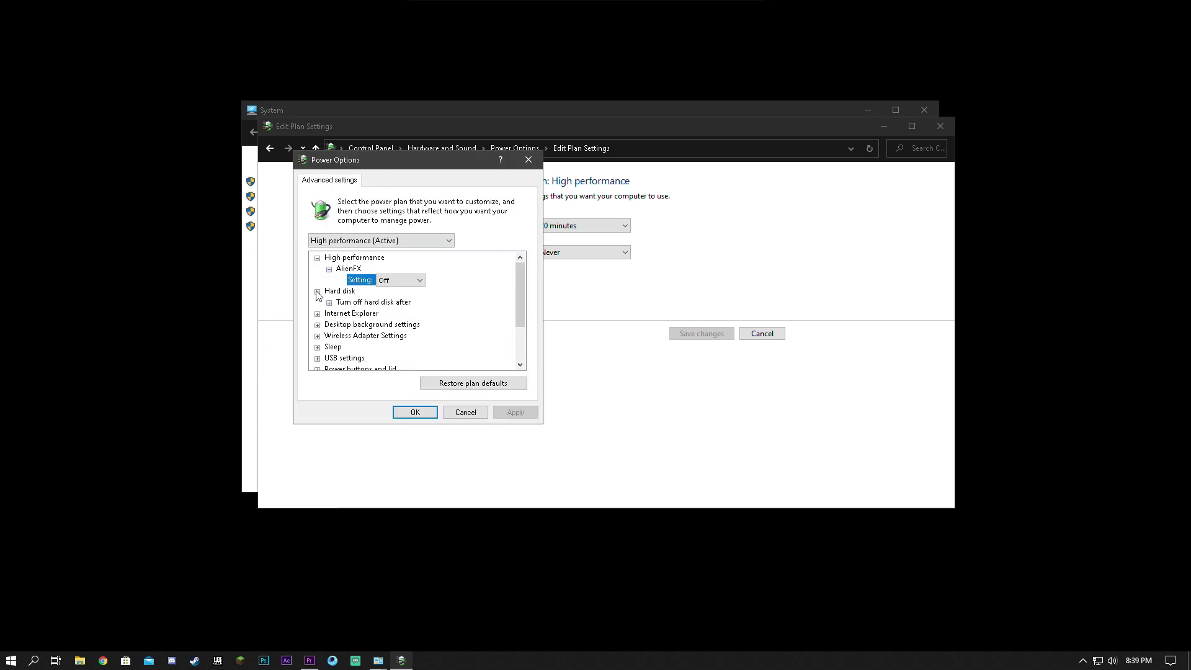
left_click(329, 302)
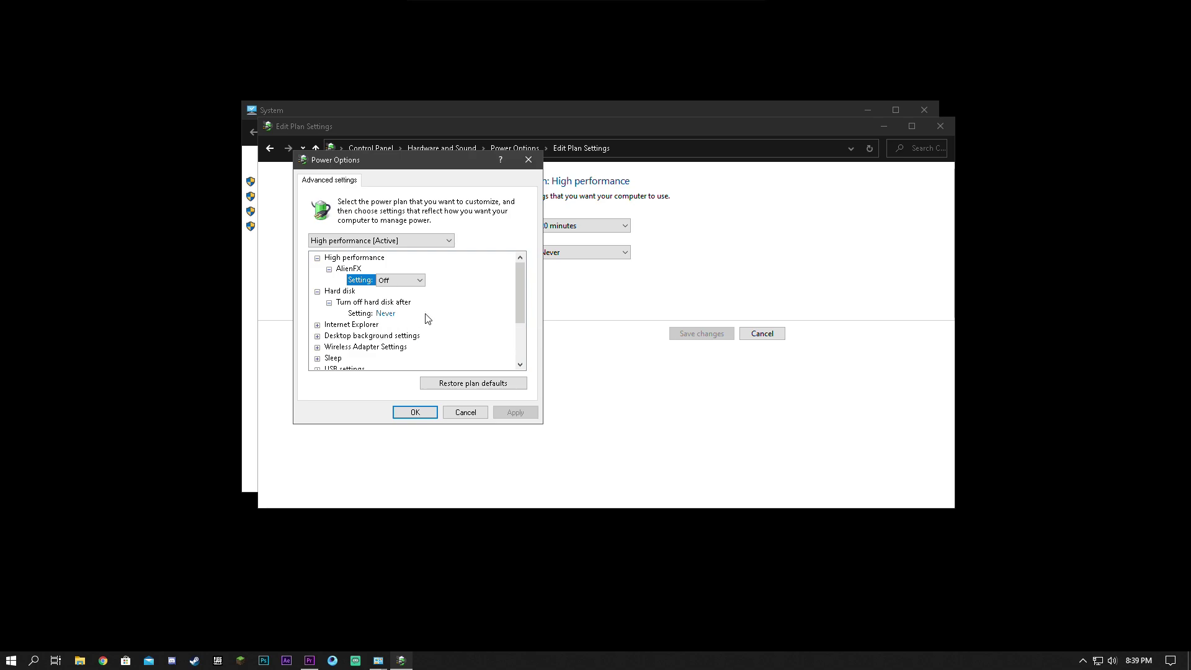
Check the minimum and maximum processor states under Processor power management, accept the settings and close Power Options
scroll(391, 325, "down", 2)
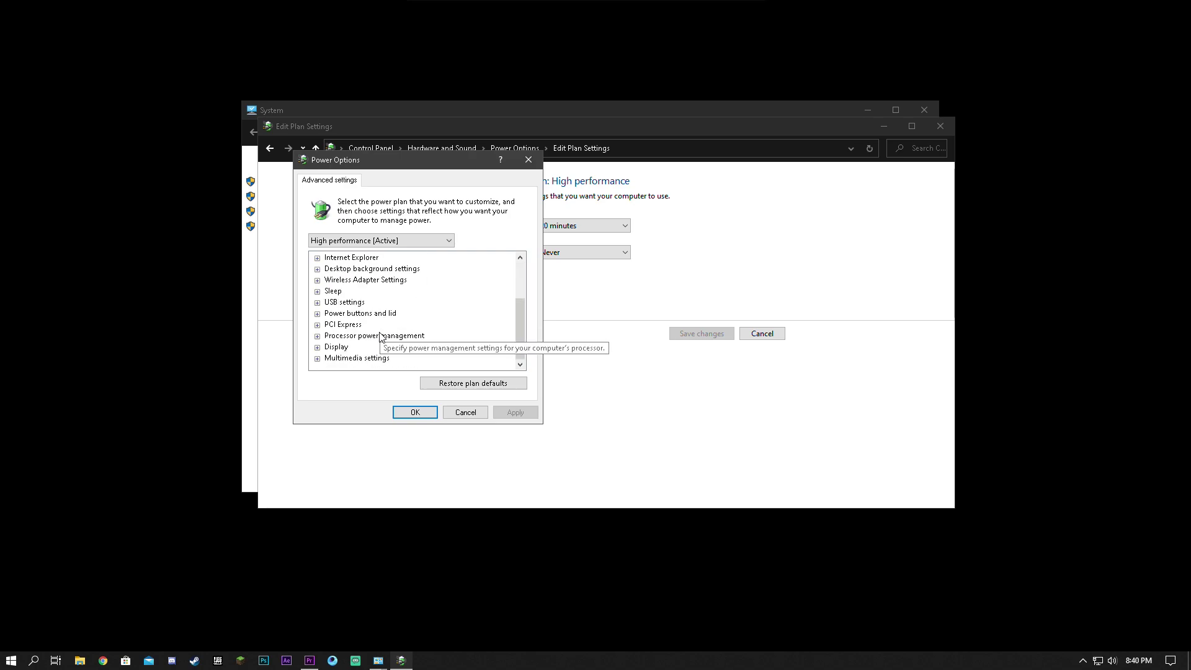
left_click(317, 337)
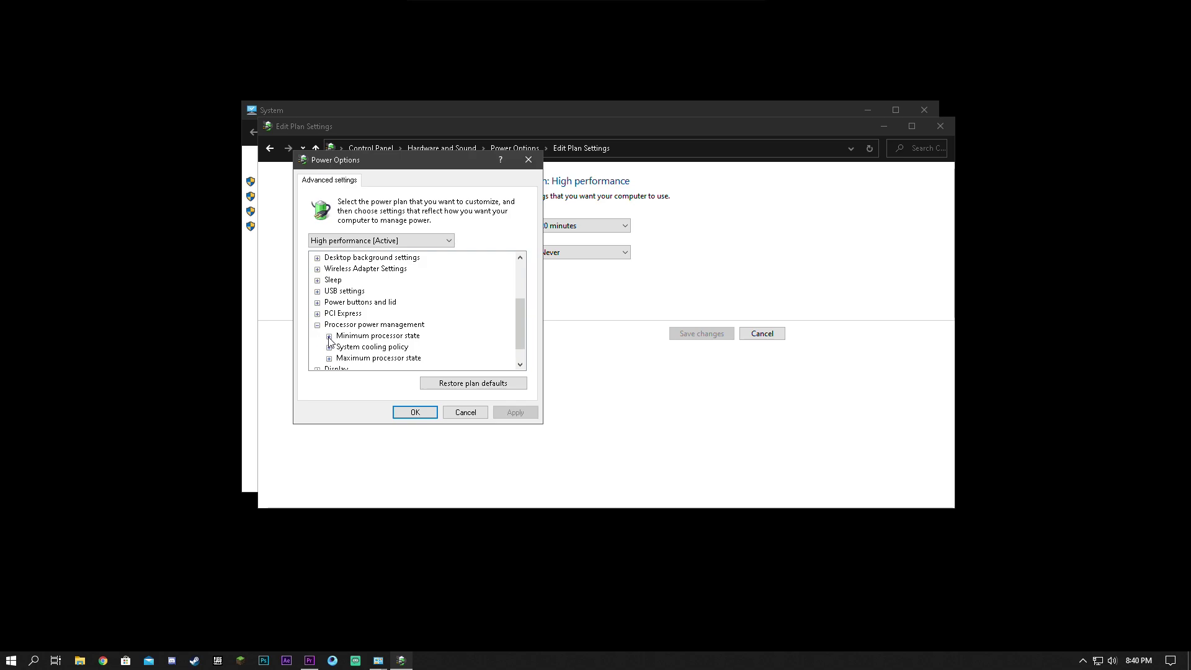
left_click(329, 337)
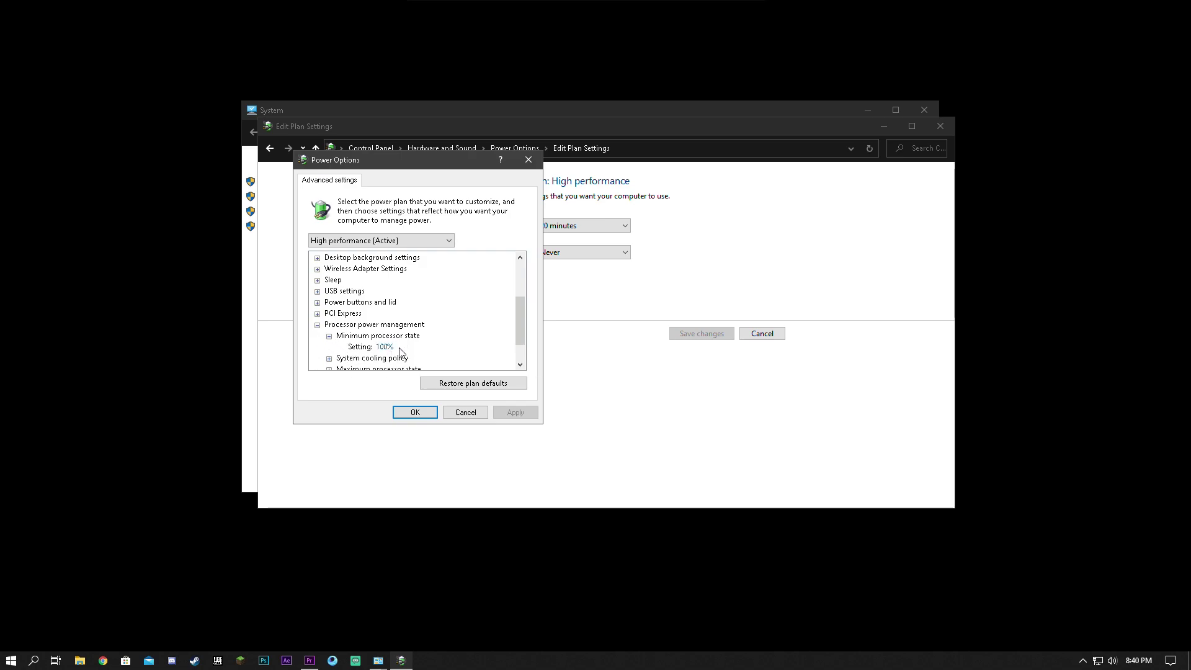
scroll(404, 350, "down", 1)
left_click(329, 336)
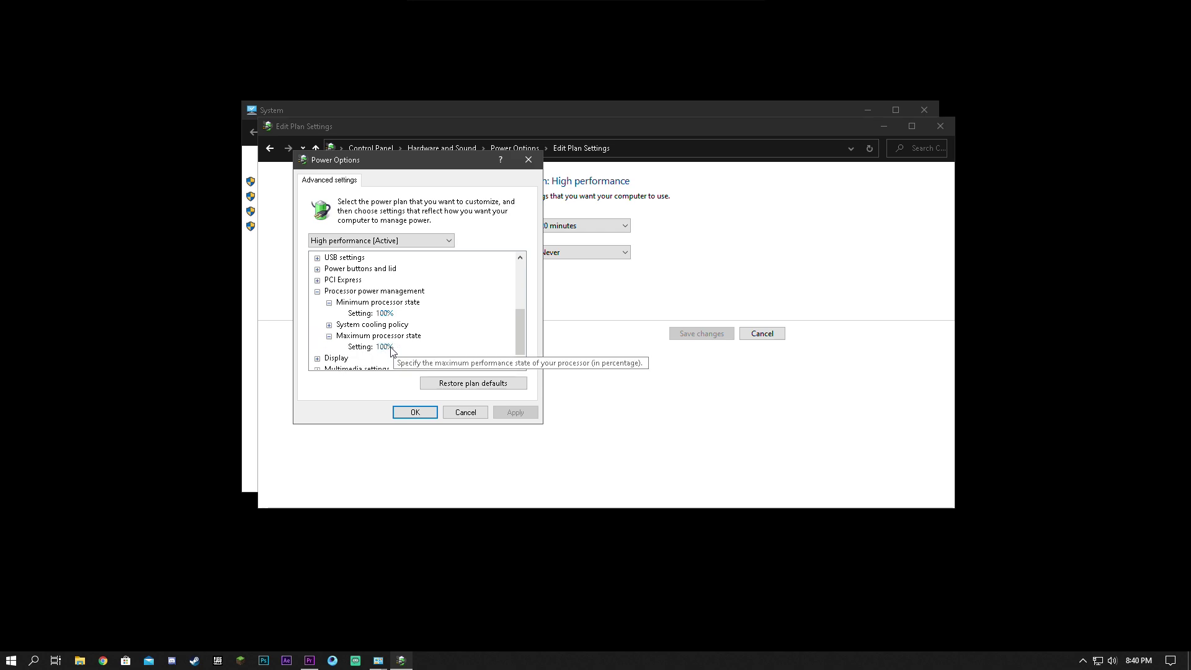
left_click(385, 313)
left_click_drag(400, 314, 383, 314)
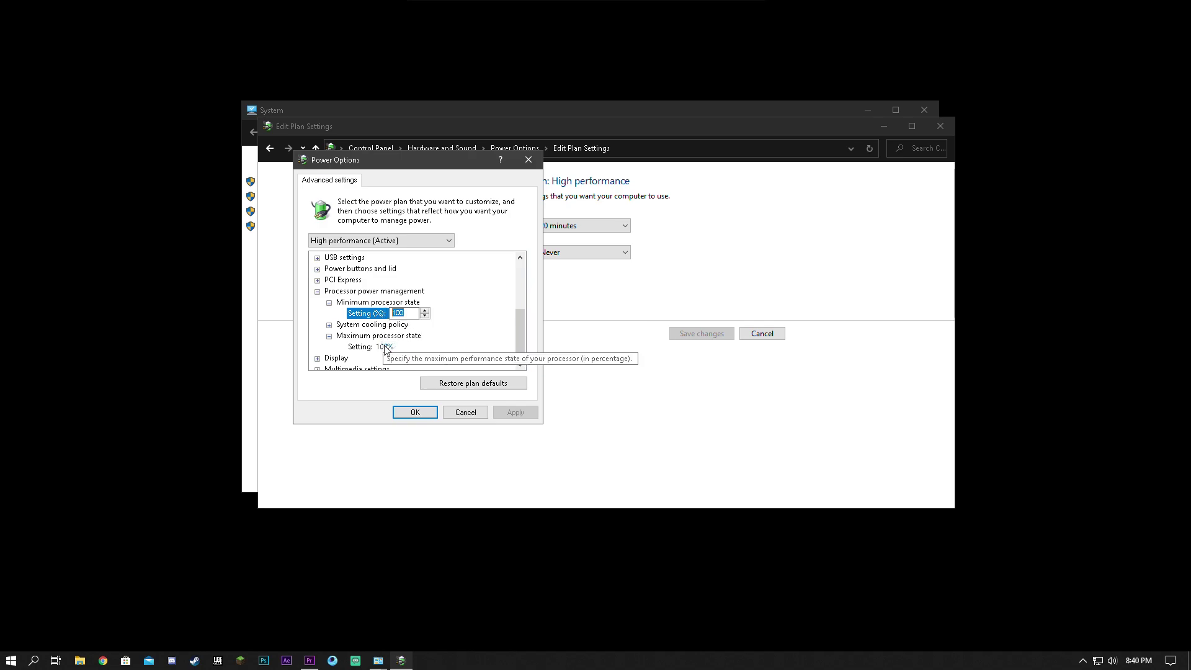
left_click(421, 414)
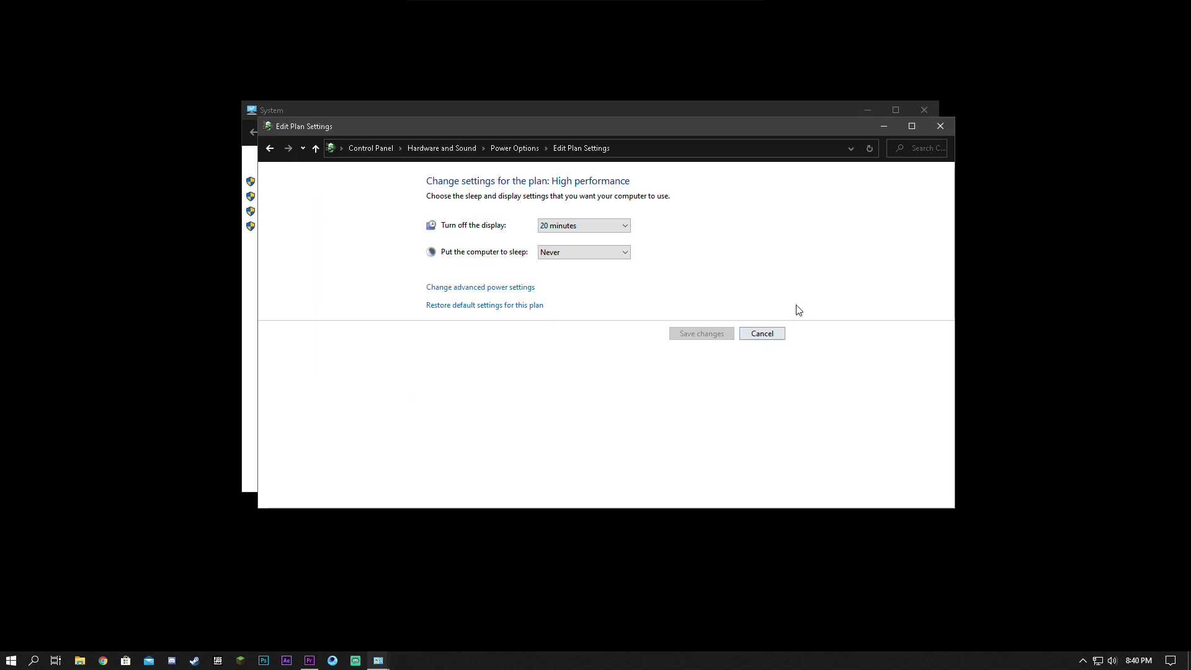
left_click(762, 340)
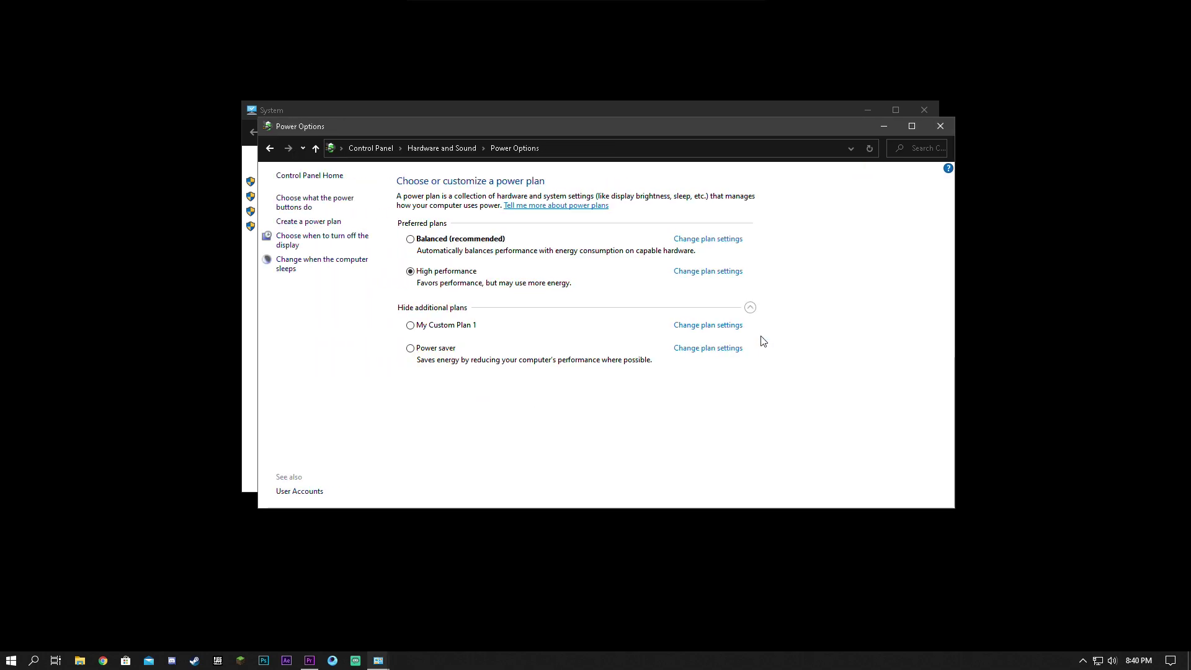
left_click(939, 127)
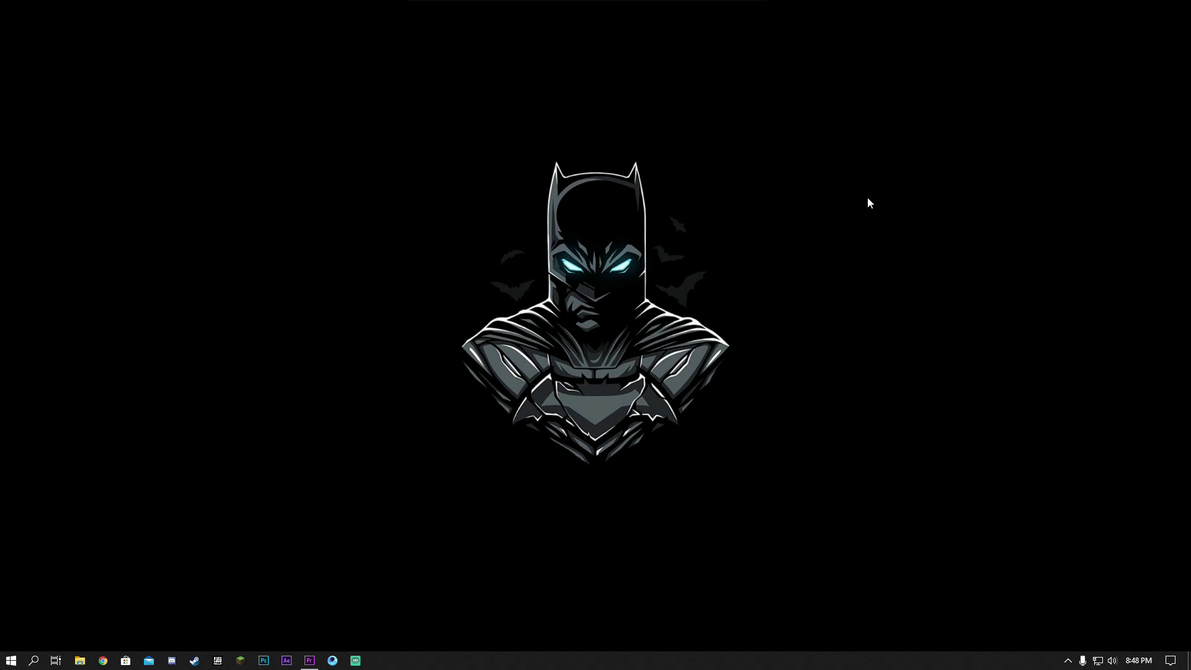
Open the temporary files folder by running %temp% from the Run dialog
left_click(2, 662)
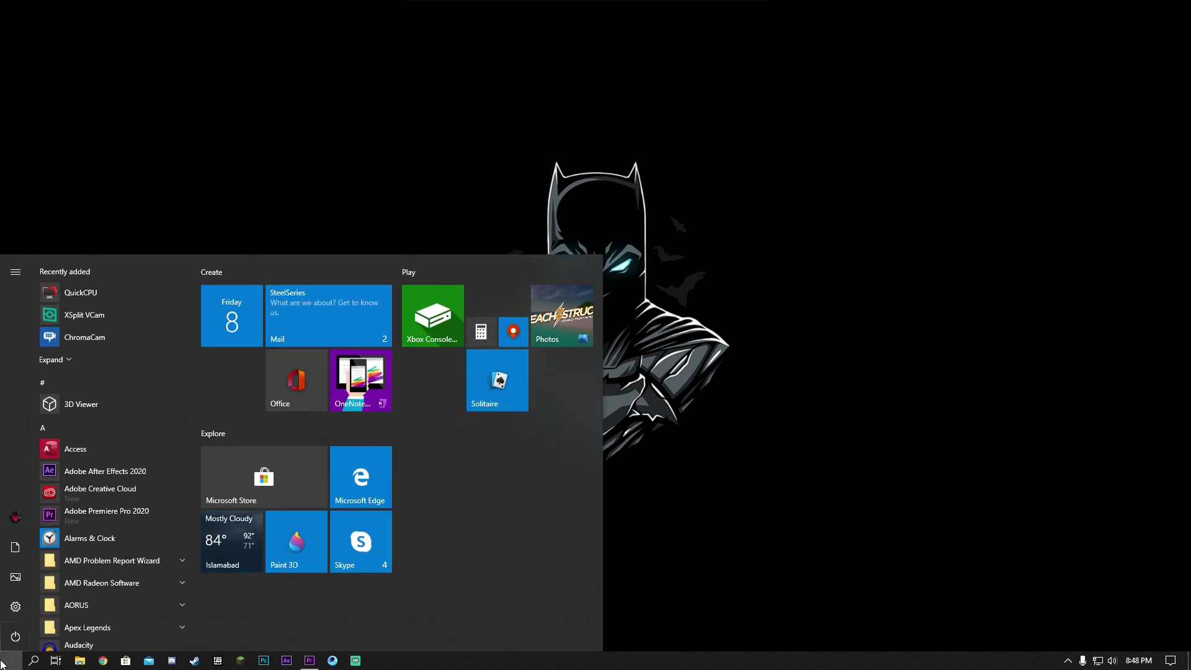
type("run")
key("Return")
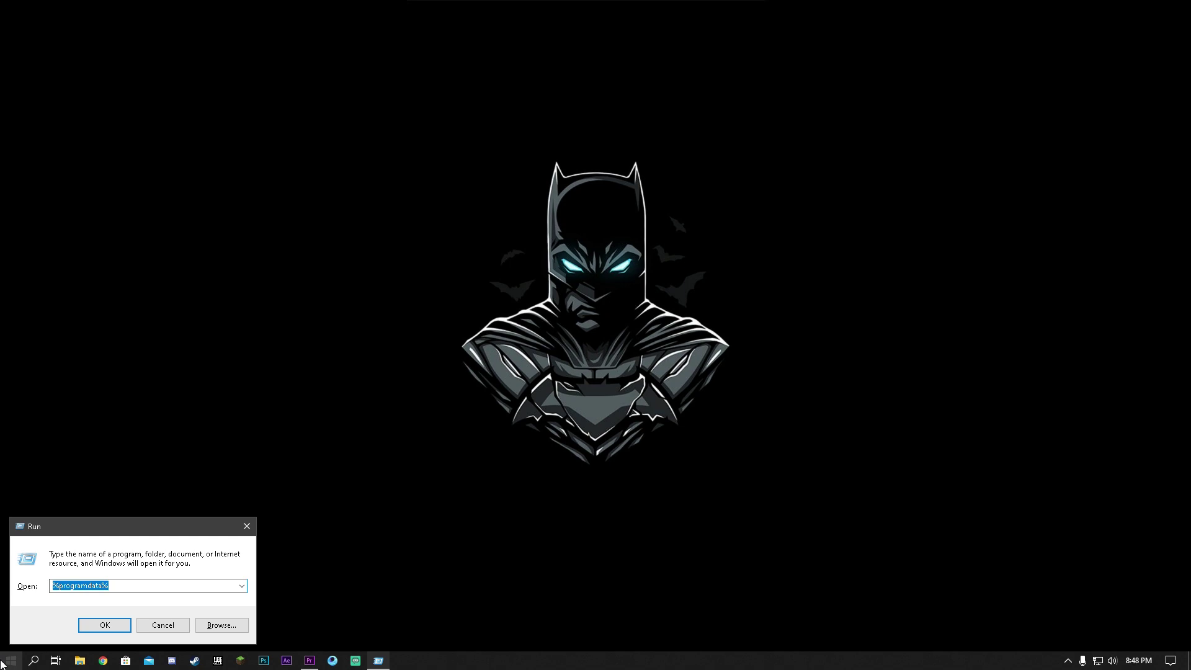
type("%temp%")
key("Return")
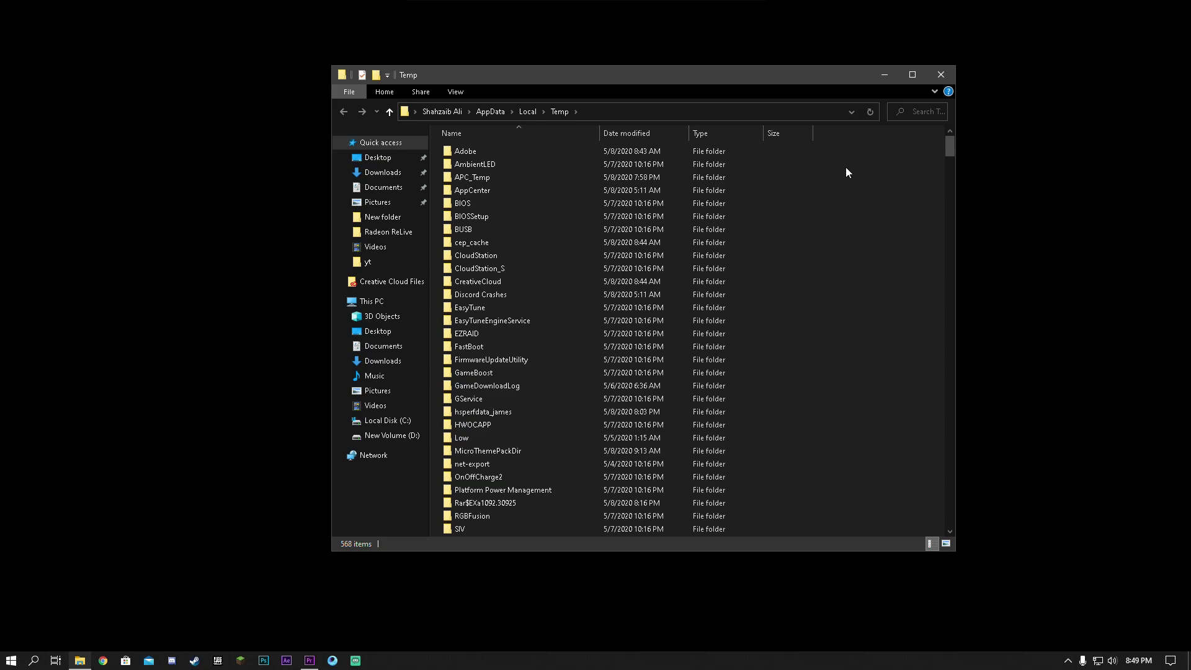
Permanently delete everything in the Temp folder, skipping all files in use, and close the folder
left_click_drag(831, 153, 505, 646)
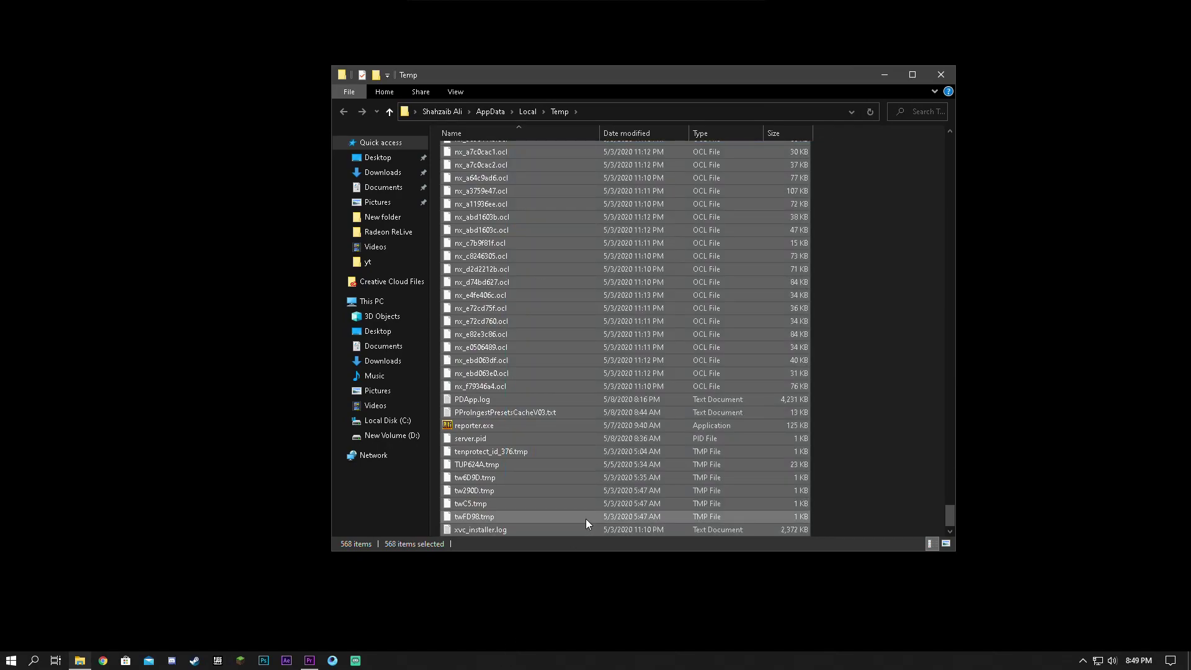
key("ctrl+a")
key("shift+Delete")
left_click(652, 340)
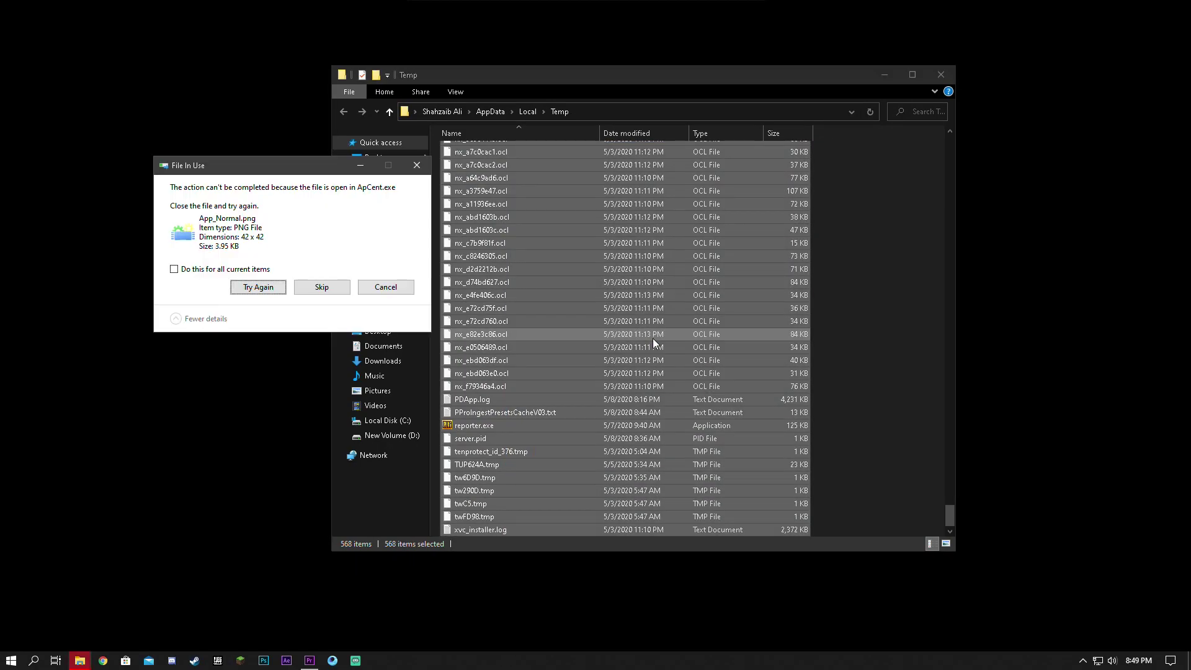
left_click(261, 272)
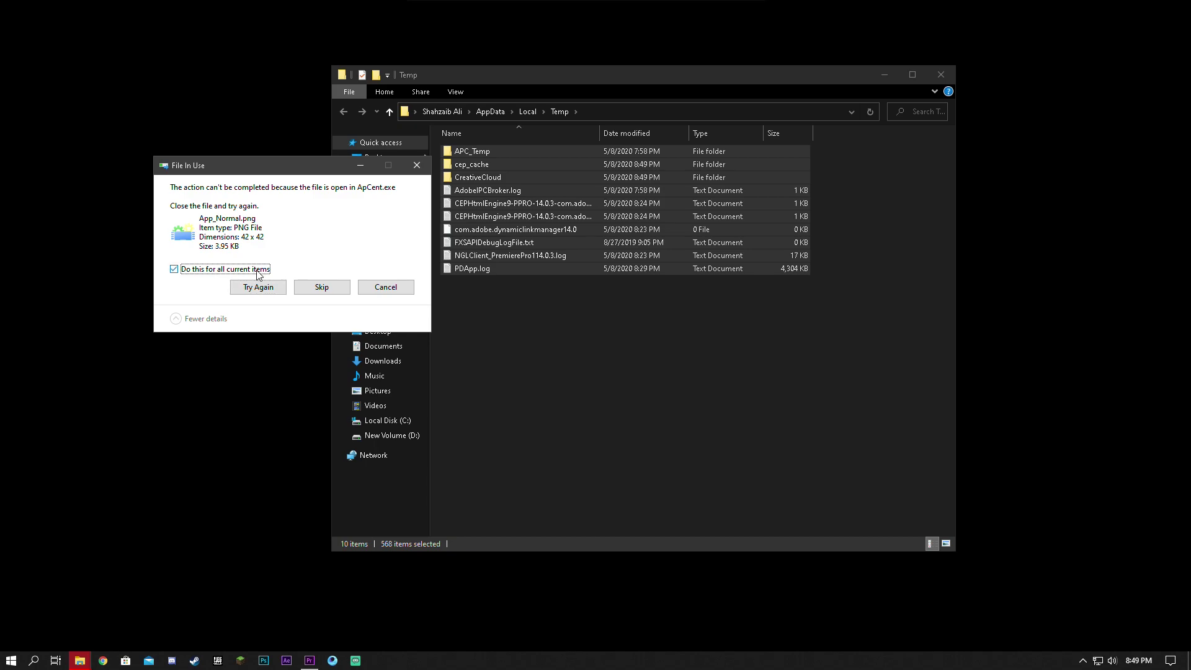
left_click(321, 287)
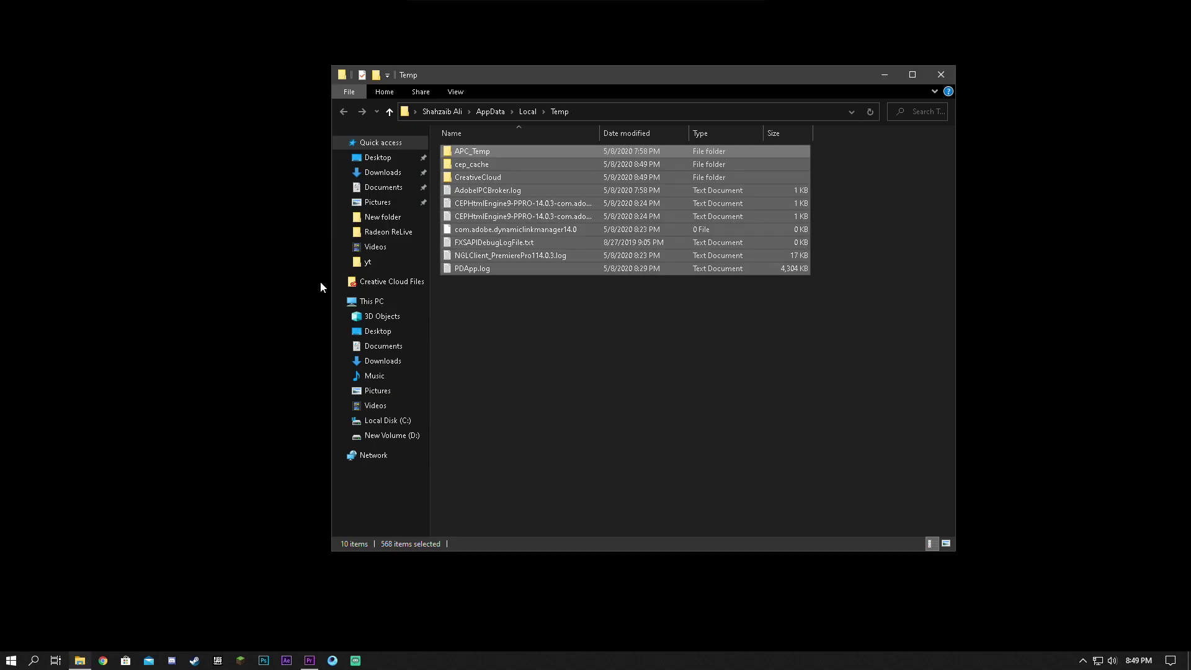
left_click(490, 322)
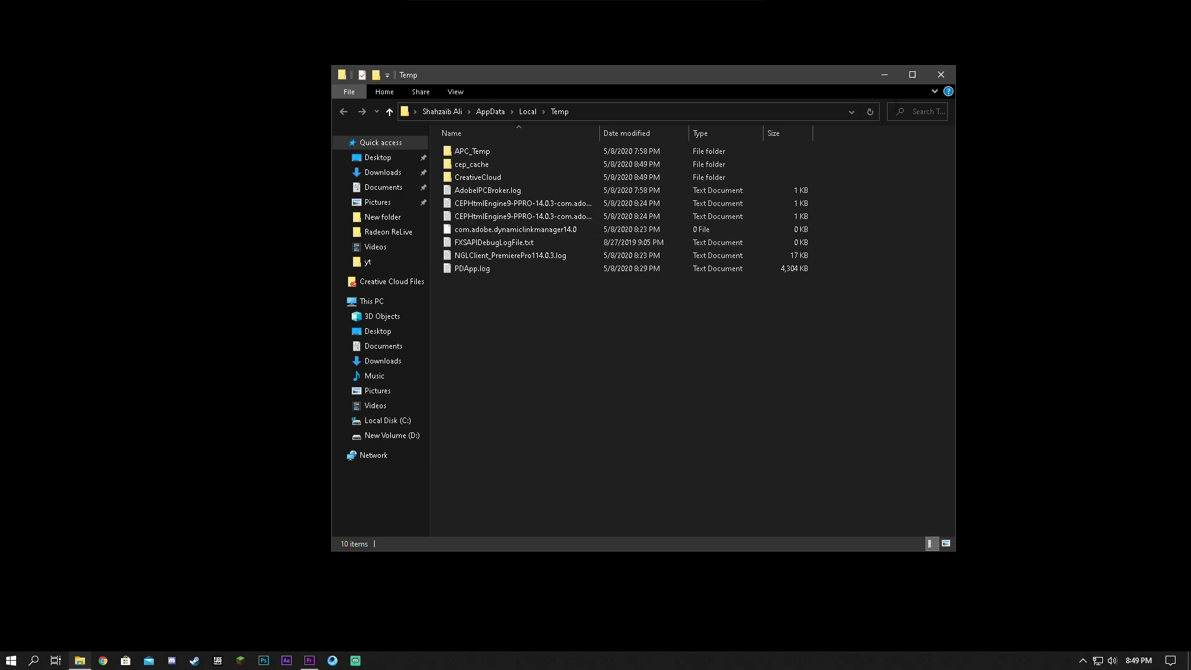
left_click(936, 84)
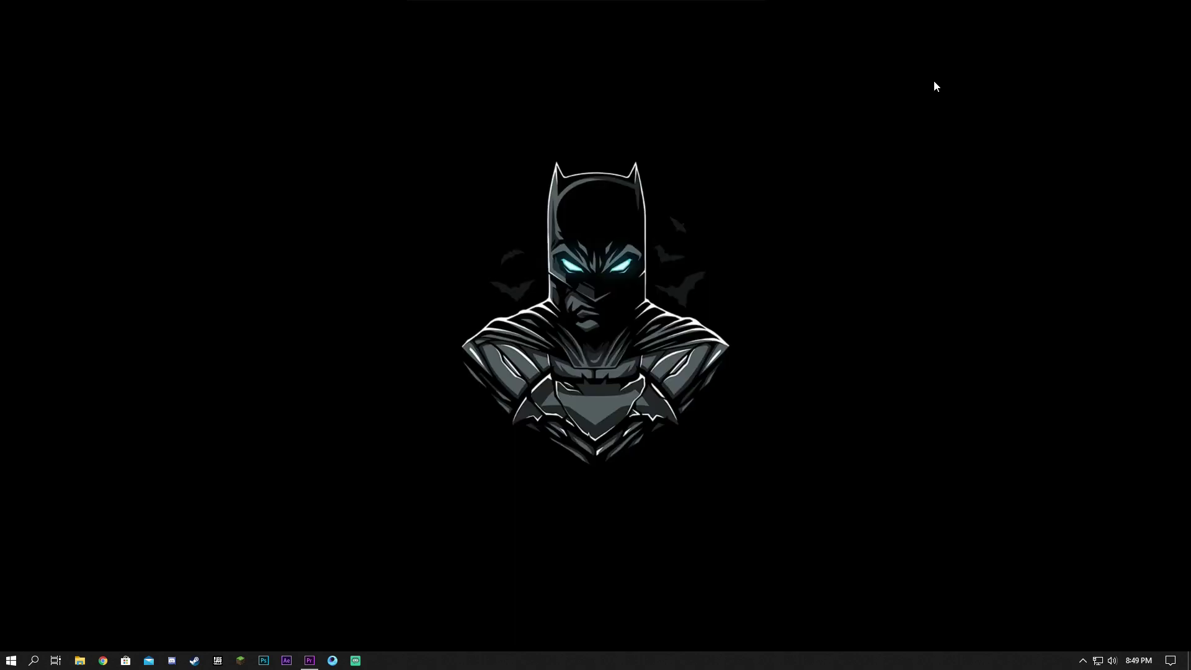
Switch to the Chrome browser and look through the Quick CPU page on the CoderBag website
left_click(103, 660)
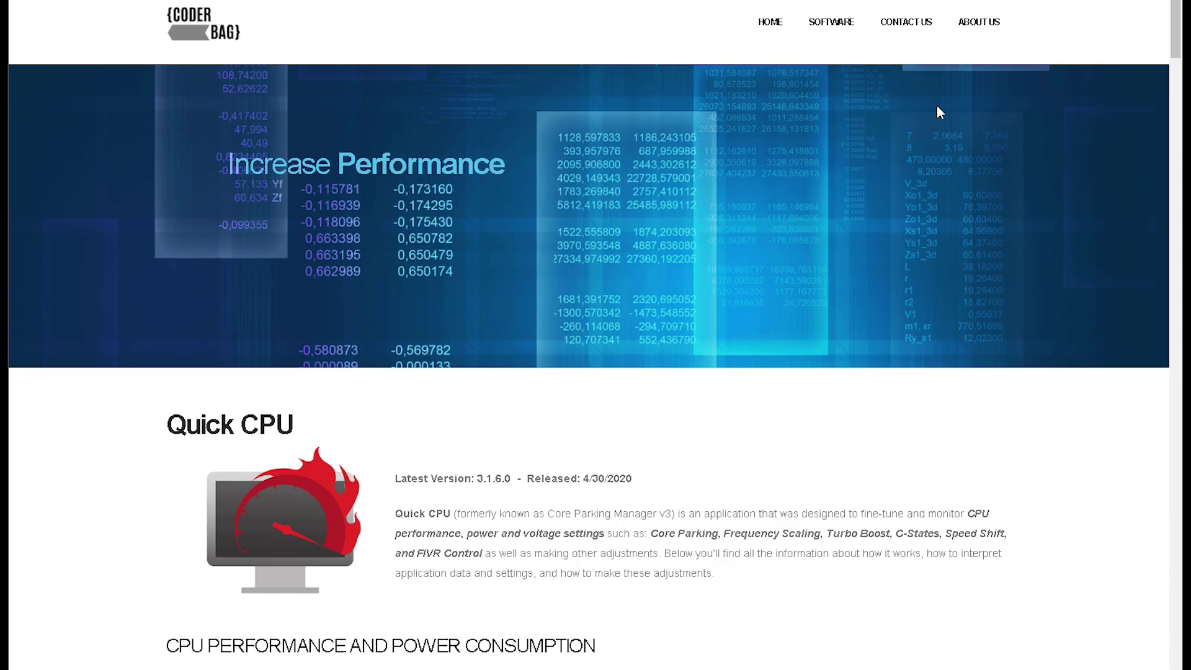
left_click_drag(1175, 40, 1163, 575)
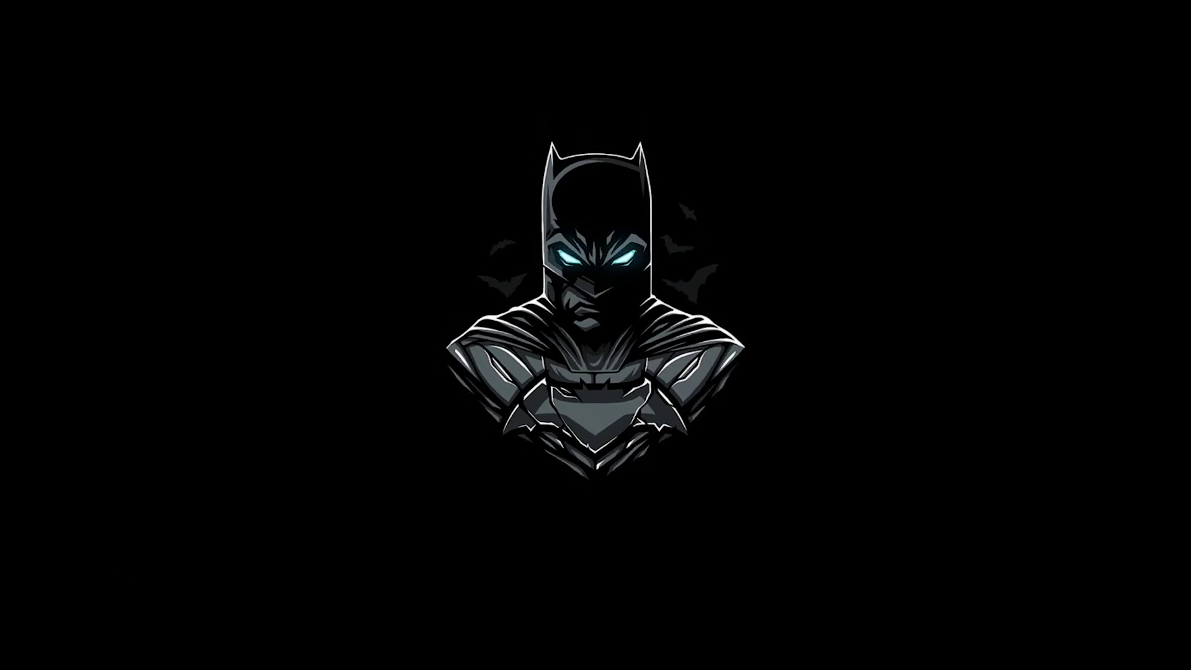
Launch QuickCPU and allow it to make changes to the device
key("super")
left_click(77, 292)
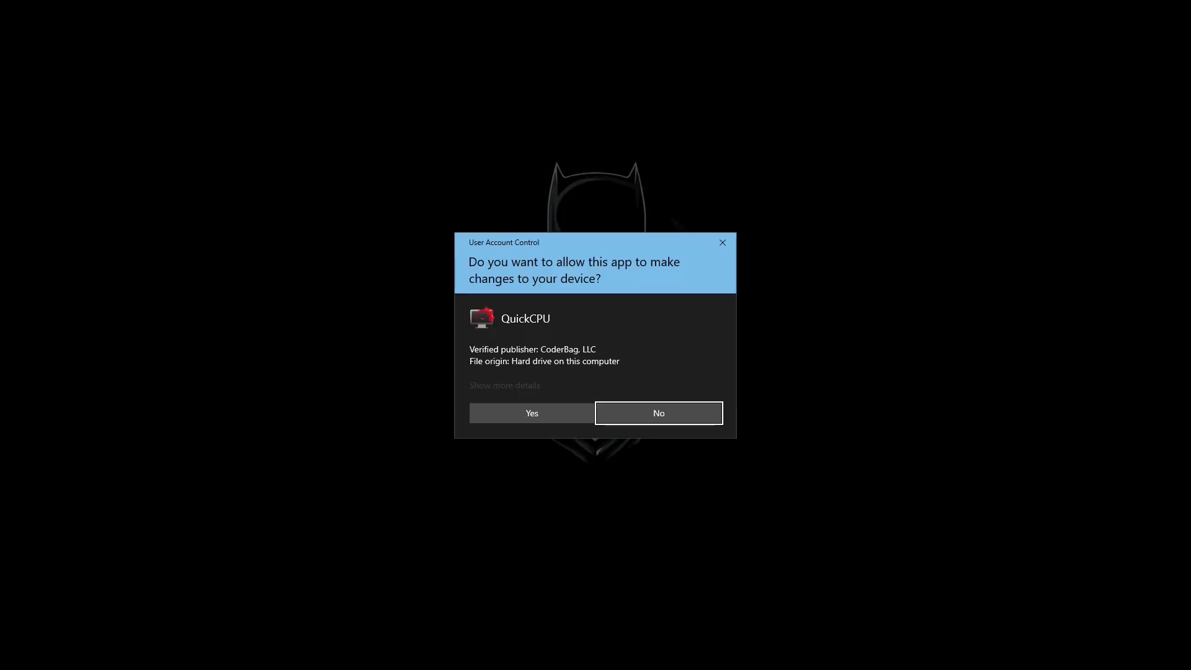
left_click(531, 413)
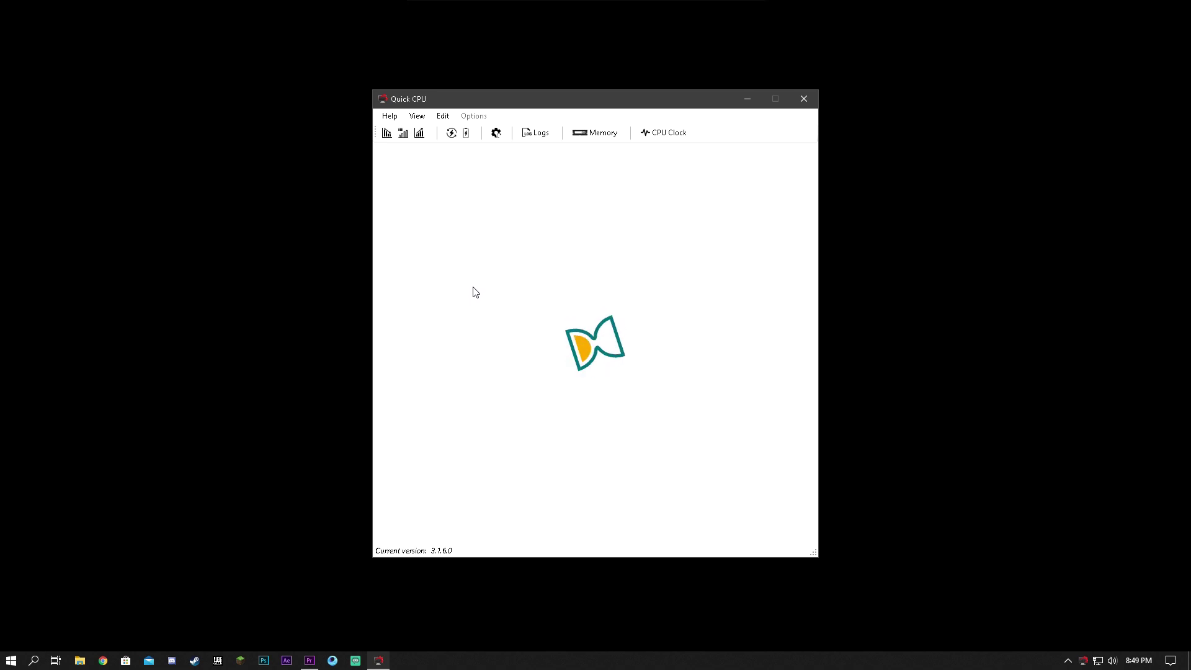
Select the Balanced system power plan in Quick CPU's power data
left_click(452, 254)
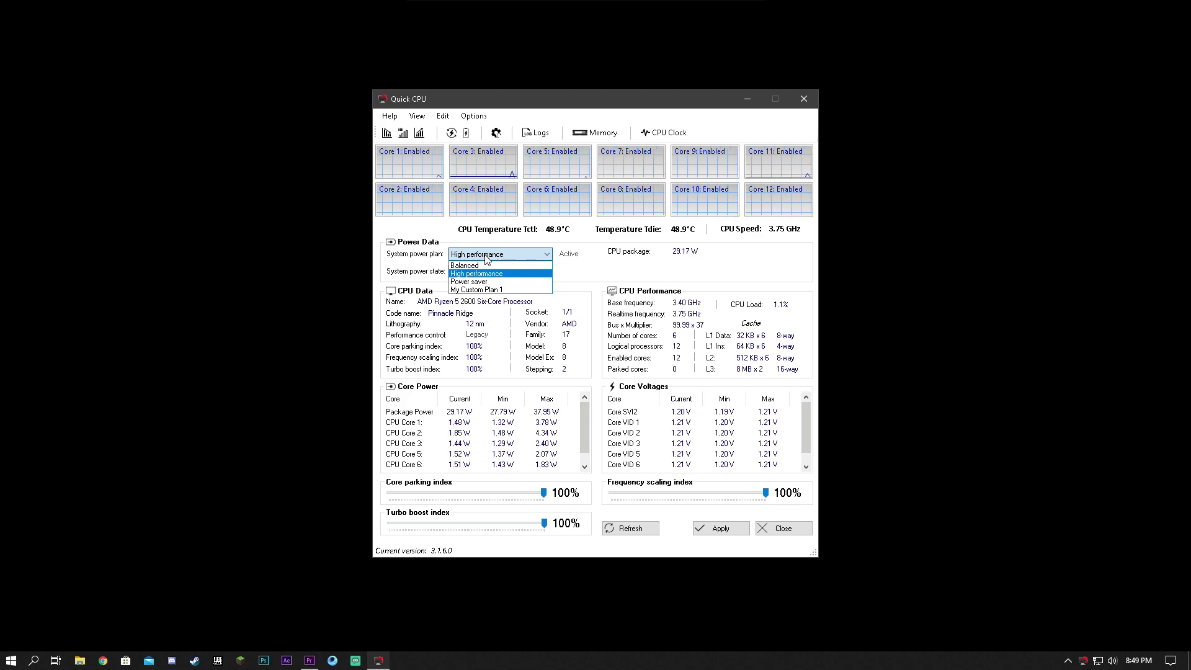
left_click(486, 259)
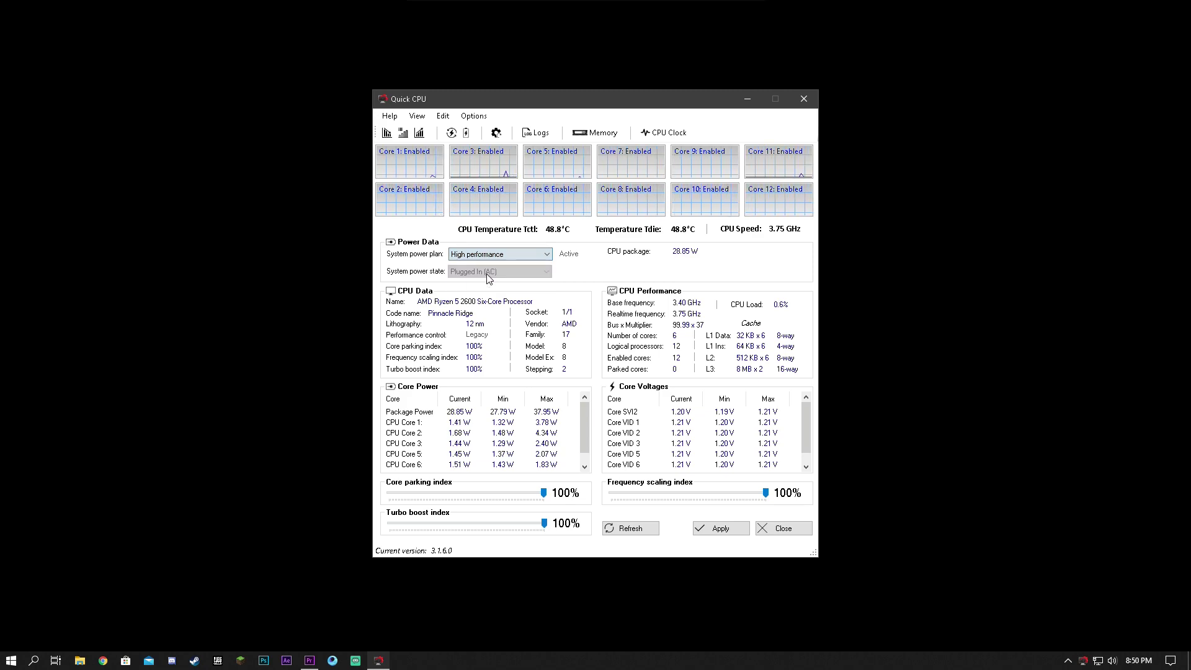
left_click(486, 259)
left_click(485, 266)
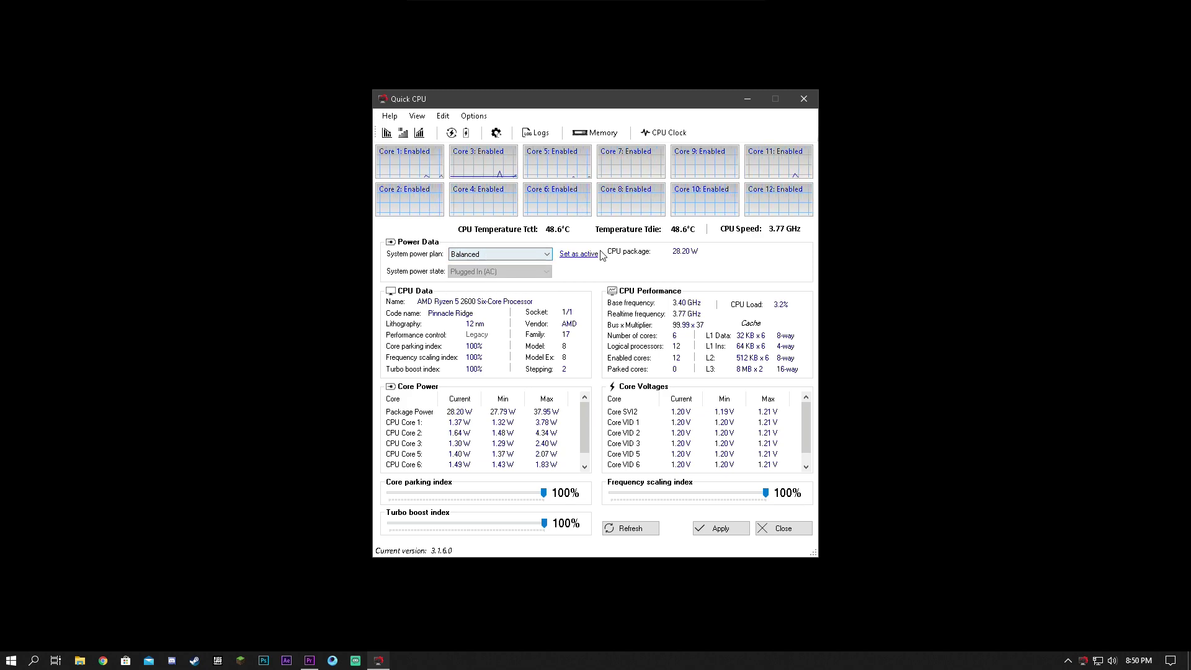
Set the system power plan to High performance, apply the changes and close Quick CPU
left_click(500, 253)
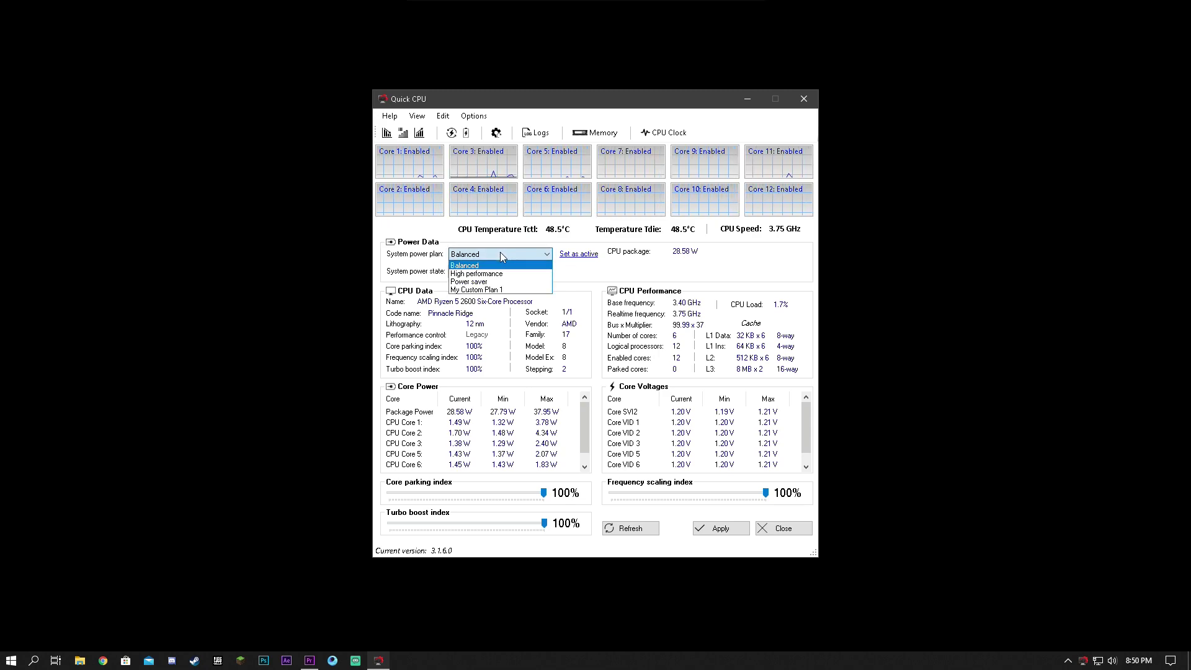
left_click(492, 270)
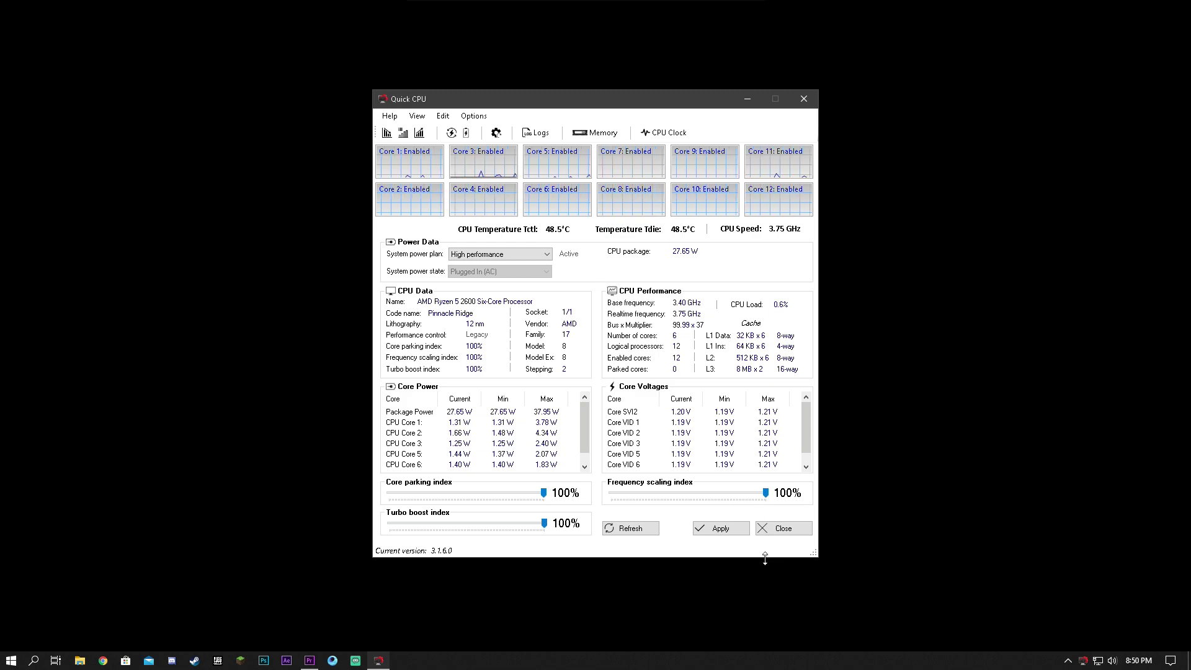
left_click(731, 530)
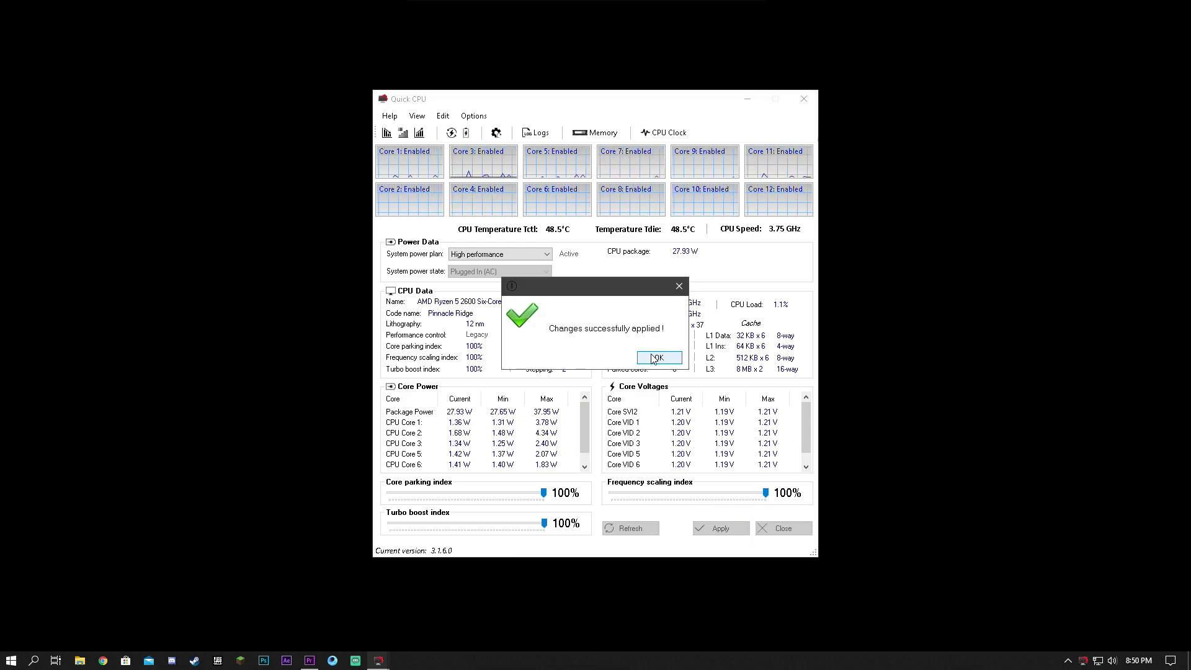
left_click(656, 358)
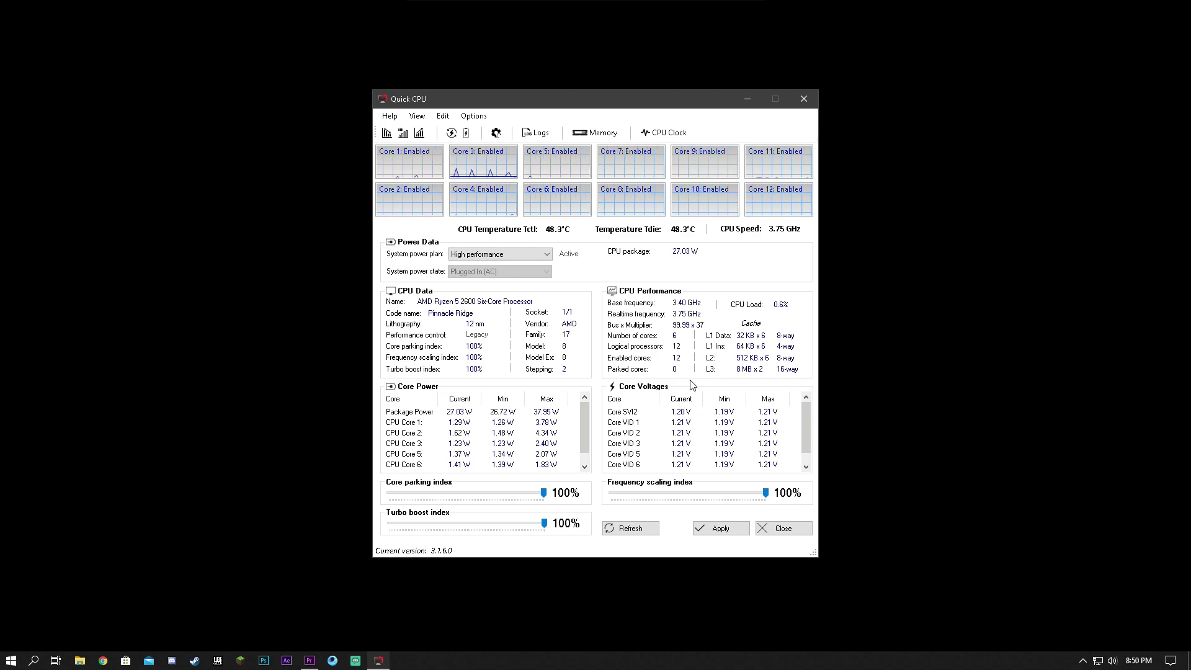
left_click(784, 528)
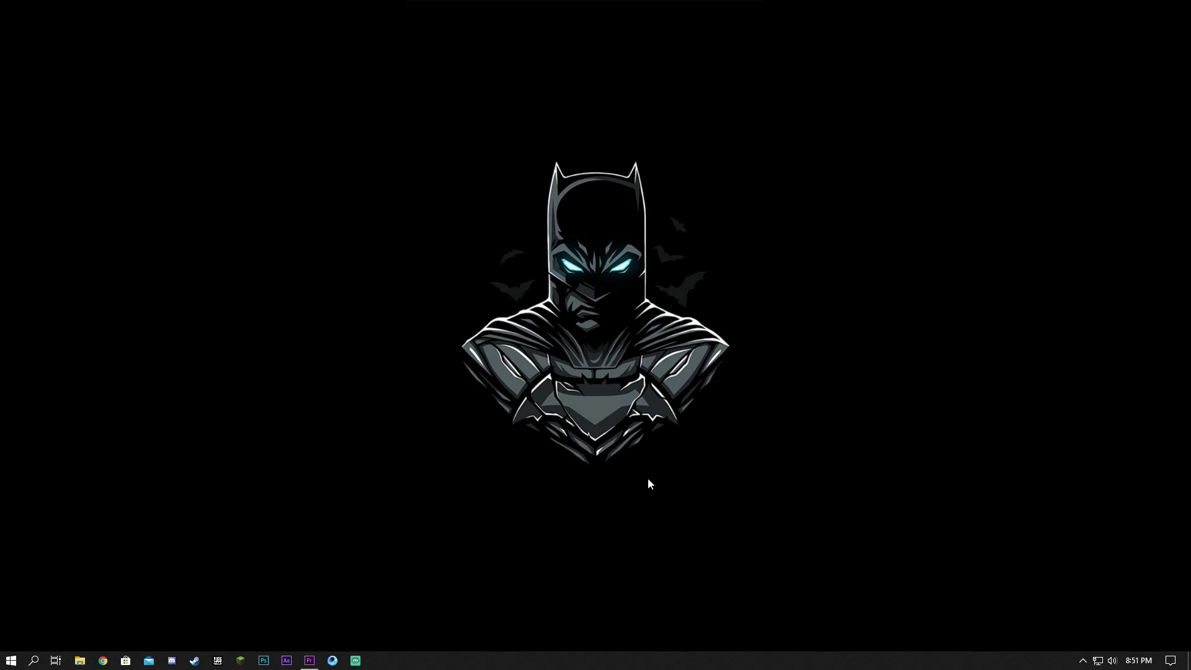
Switch to Chrome, search Google for nvidia drivers and examine the product choices on NVIDIA's driver download page
left_click(103, 660)
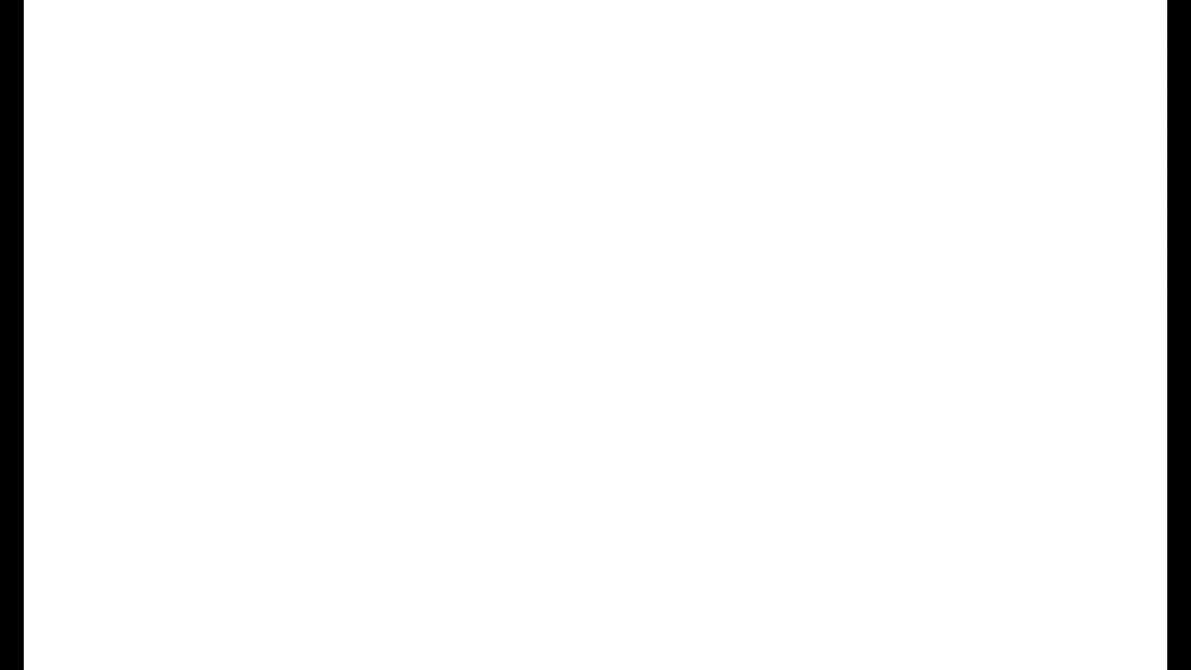
type("g")
key("Return")
type("nv")
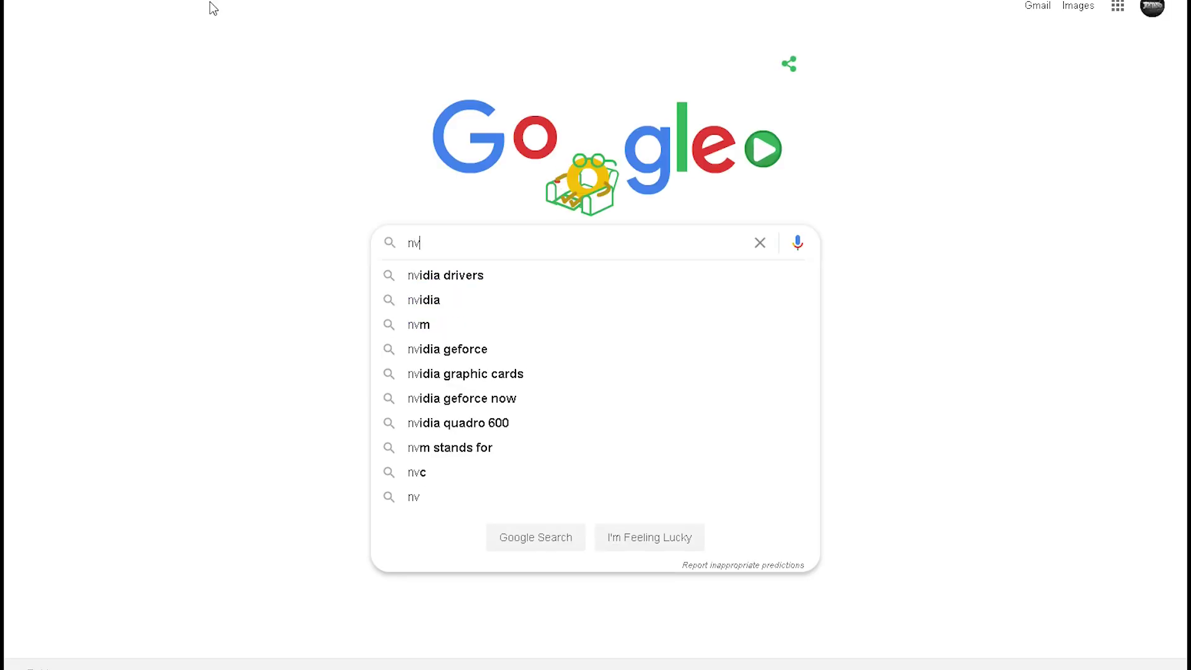
key("Down")
key("Return")
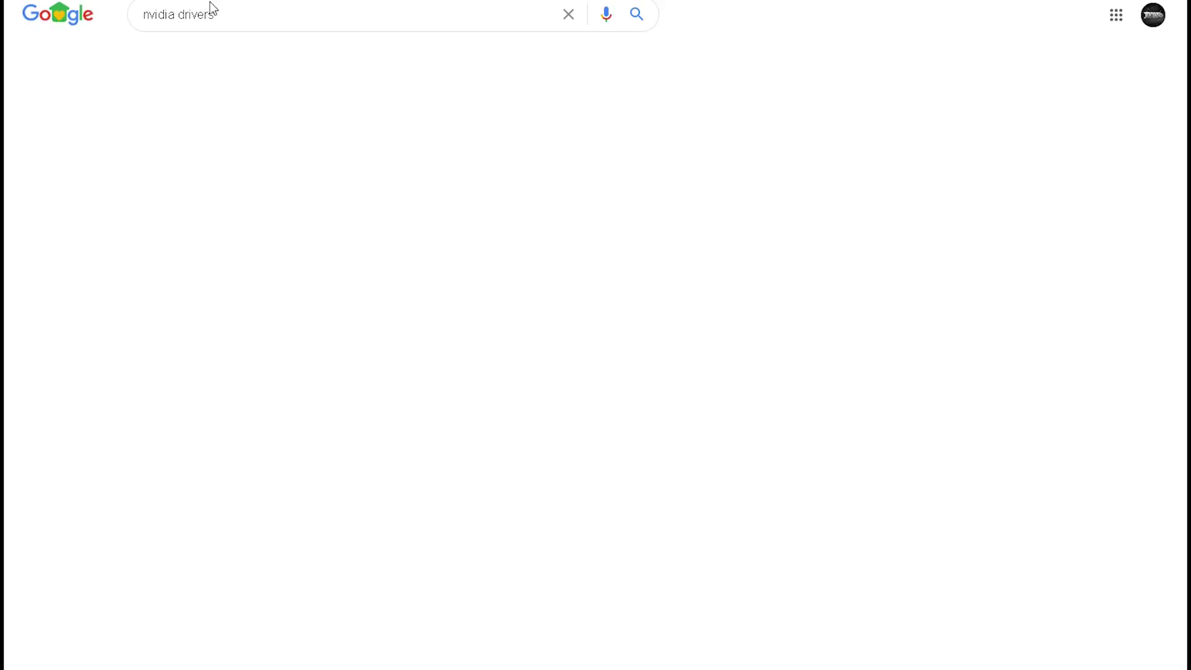
left_click(227, 147)
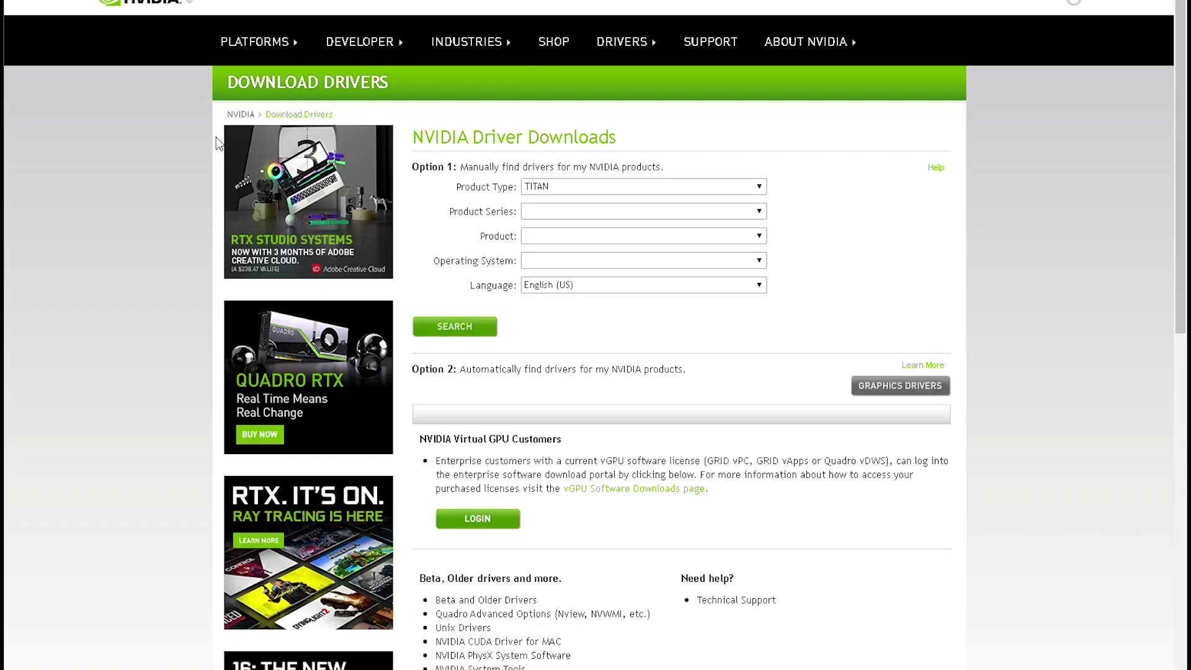
left_click(696, 188)
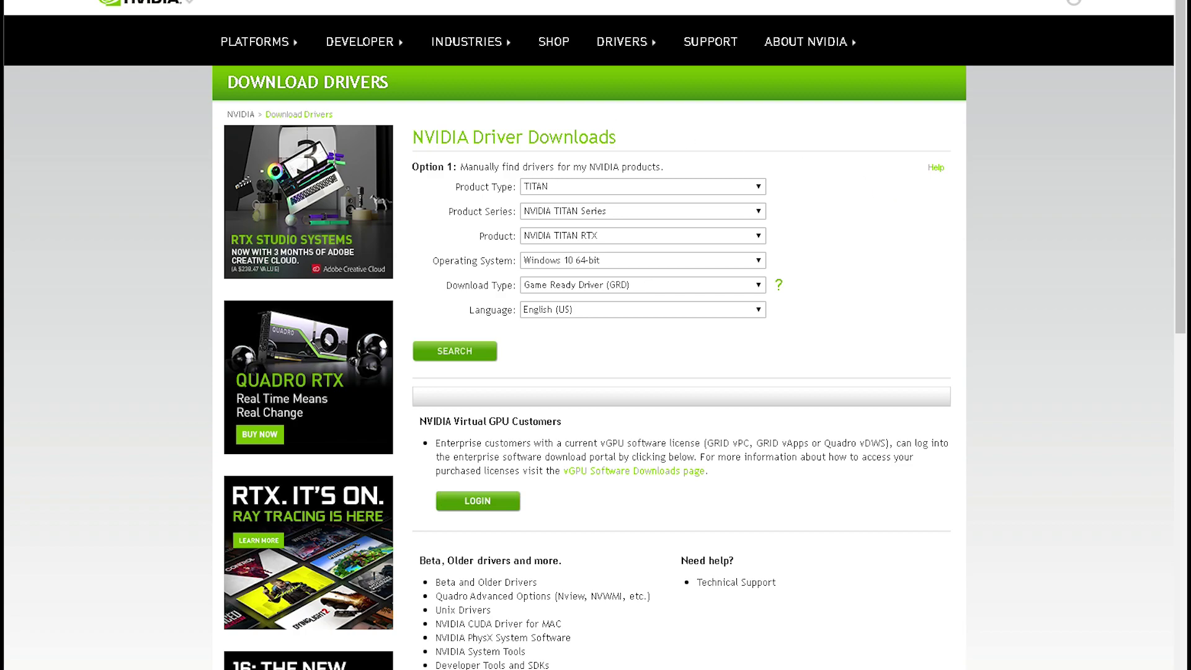
Return to the search results, search for amd drivers instead and look through the AMD Drivers and Support page
key("alt+Left")
left_click(211, 15)
key("ctrl+a")
type("amd drivers")
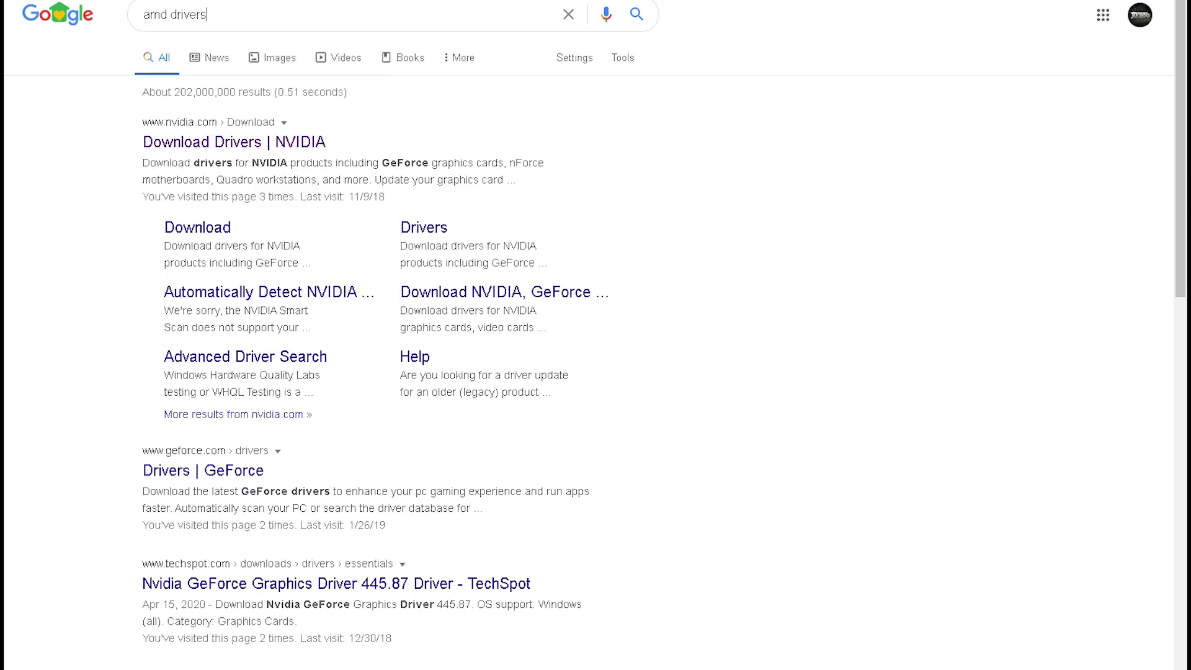
key("Return")
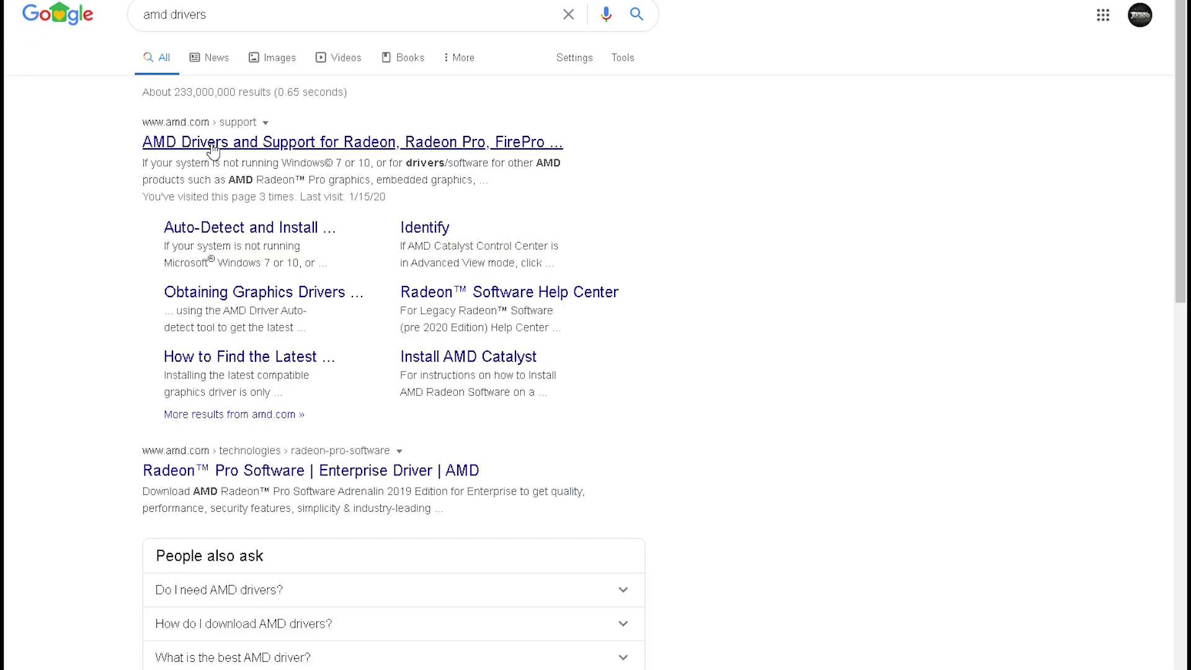
left_click(279, 153)
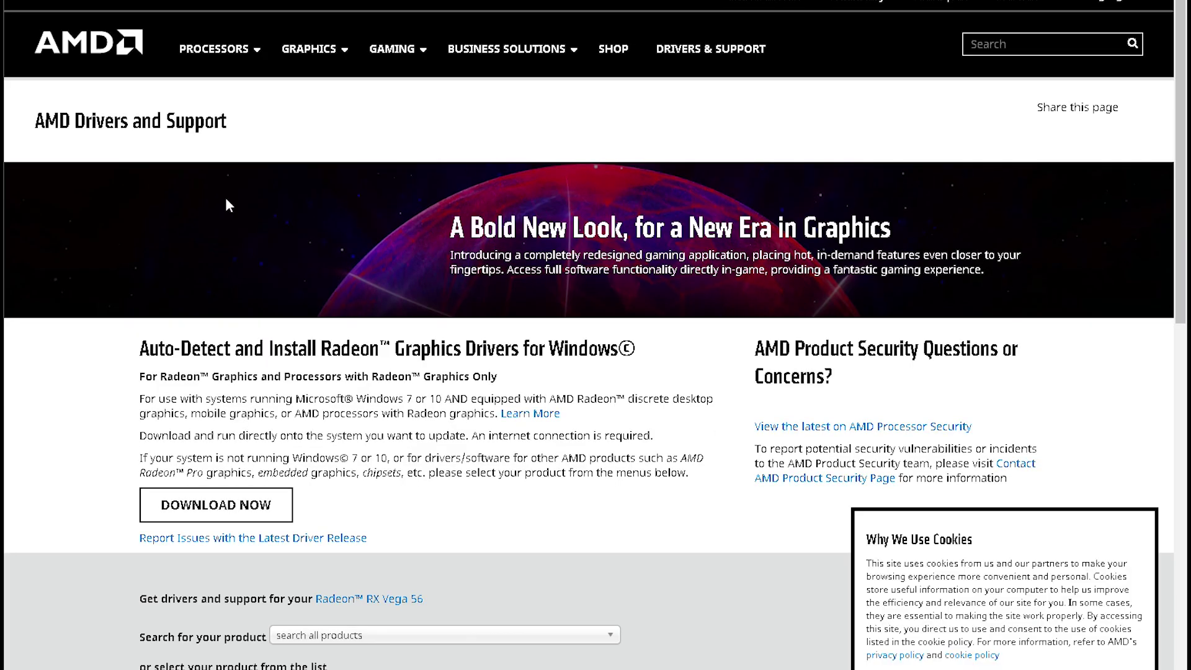
scroll(464, 413, "down", 5)
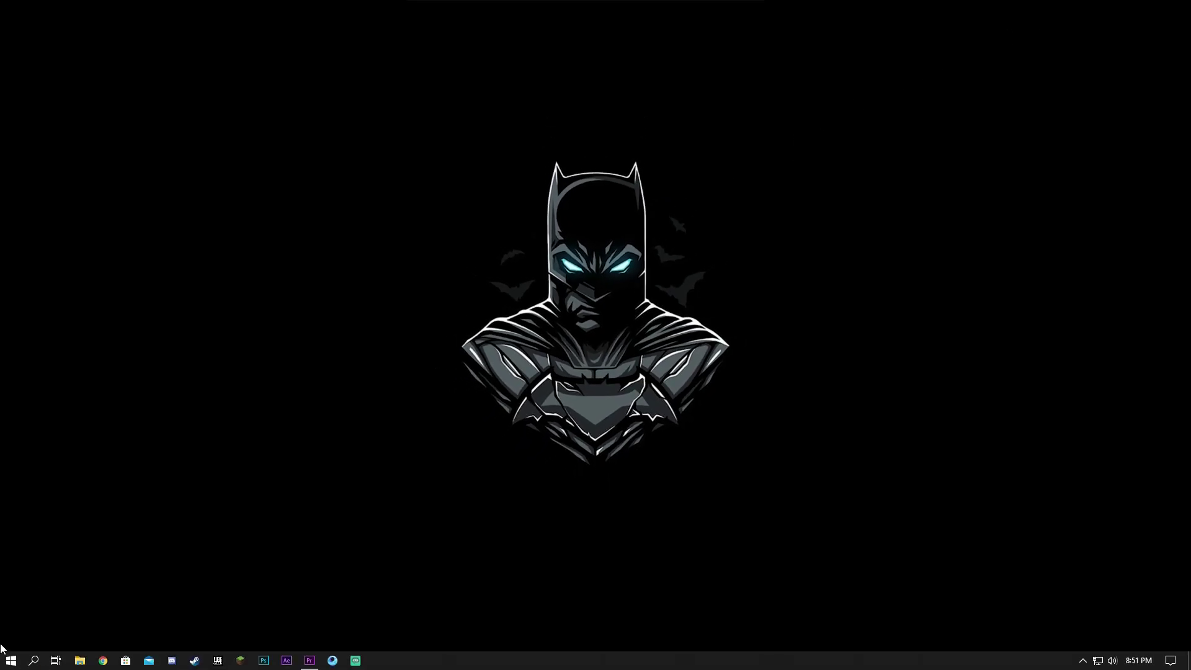
Find System Configuration through the Windows search and open it
key("super")
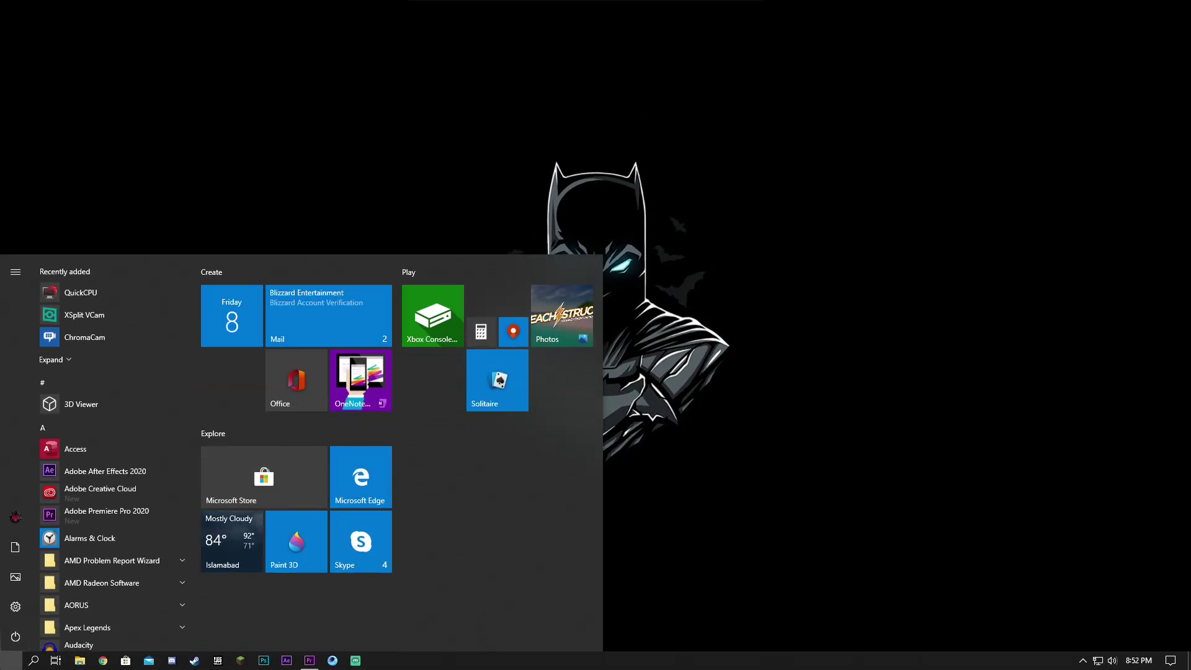
type("msco")
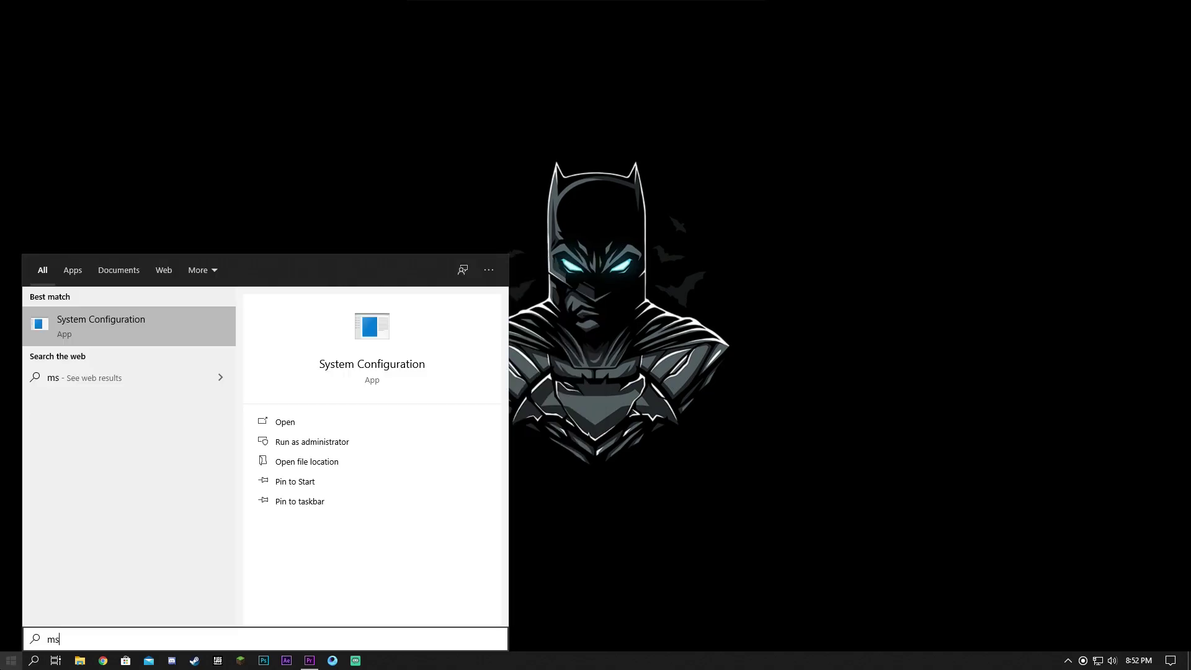
type("n")
key("Return")
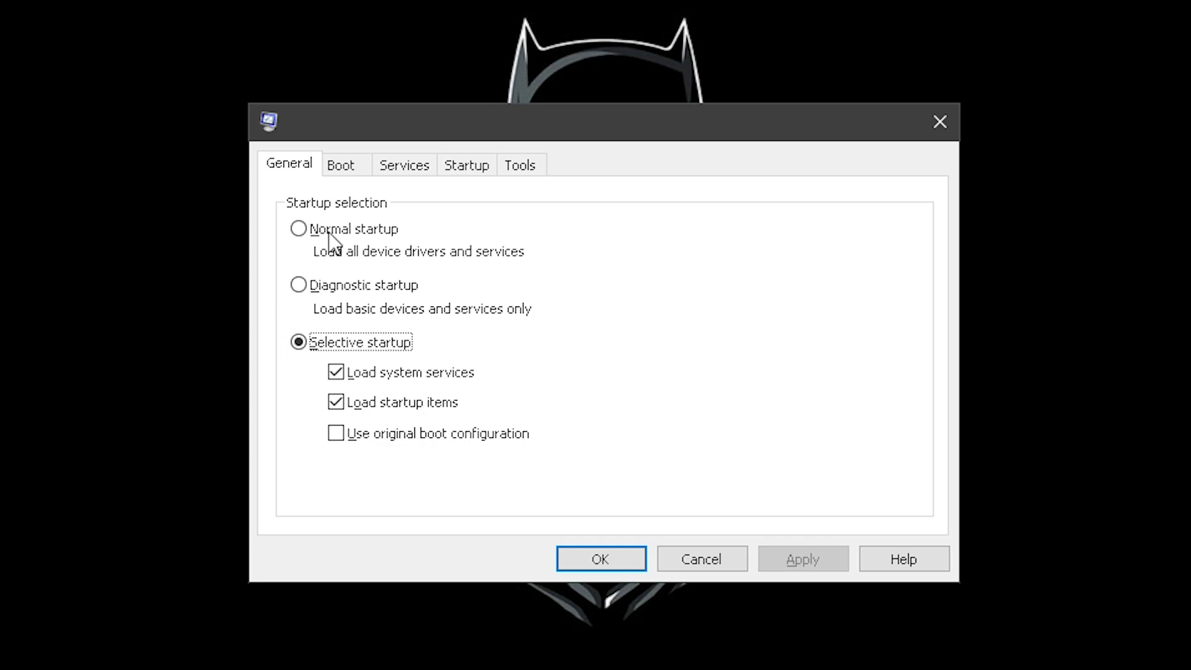
In the advanced boot options for Windows 10, enable the number of processors and set it to 12
left_click(348, 163)
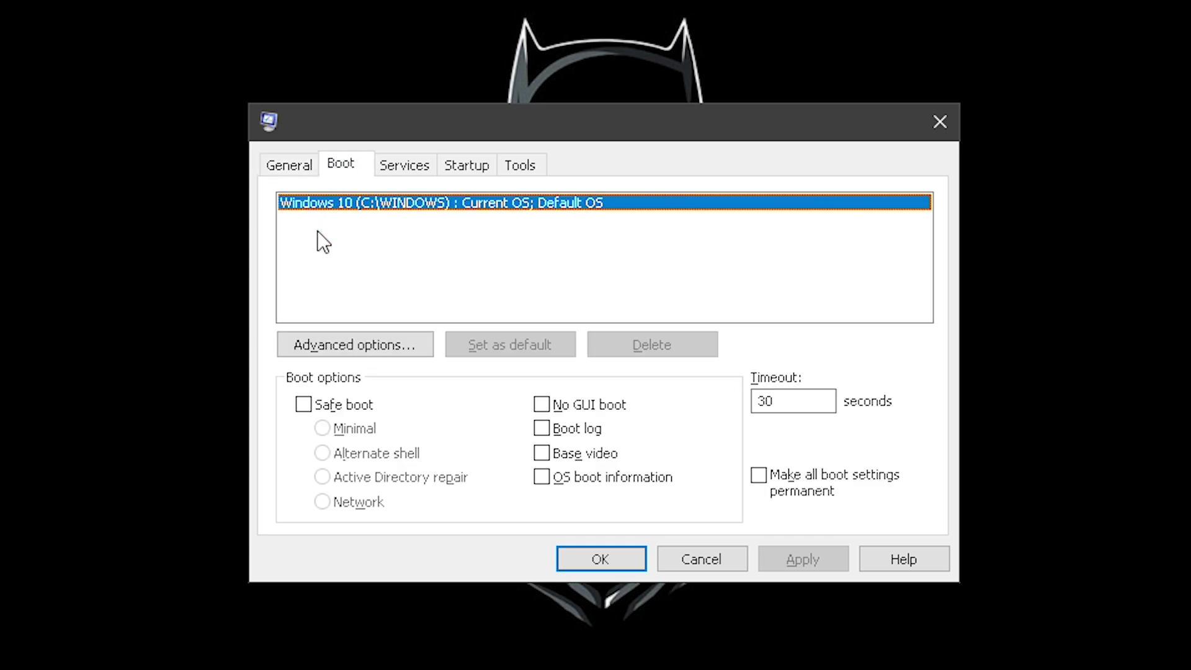
left_click(324, 348)
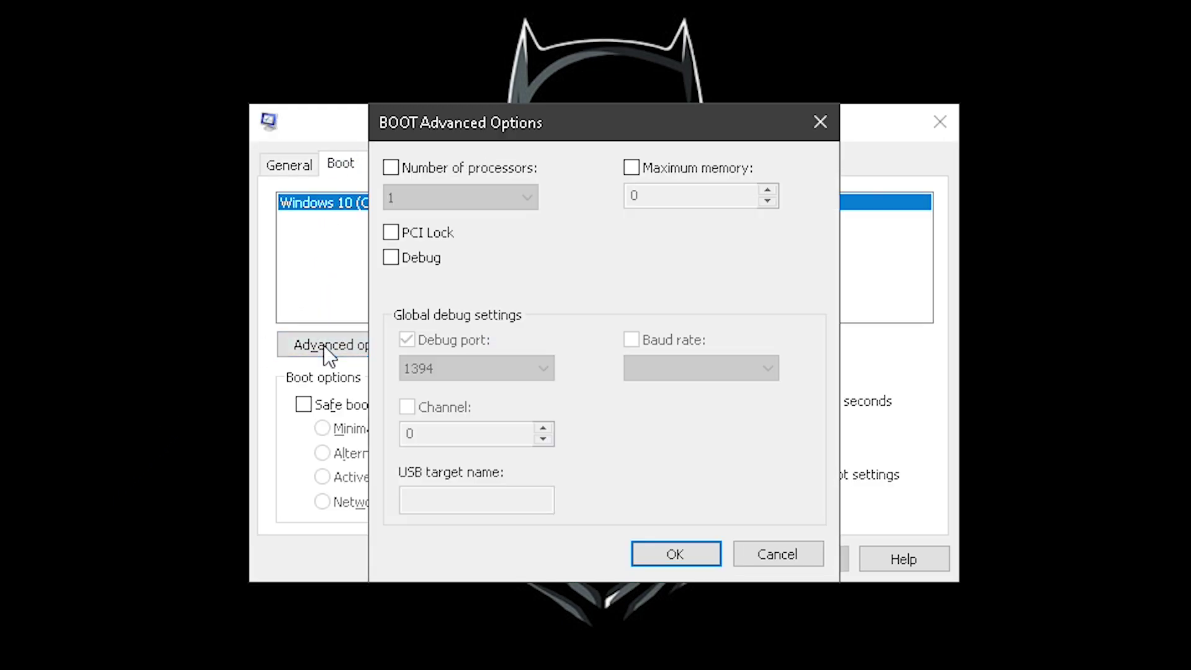
left_click(439, 176)
left_click(440, 200)
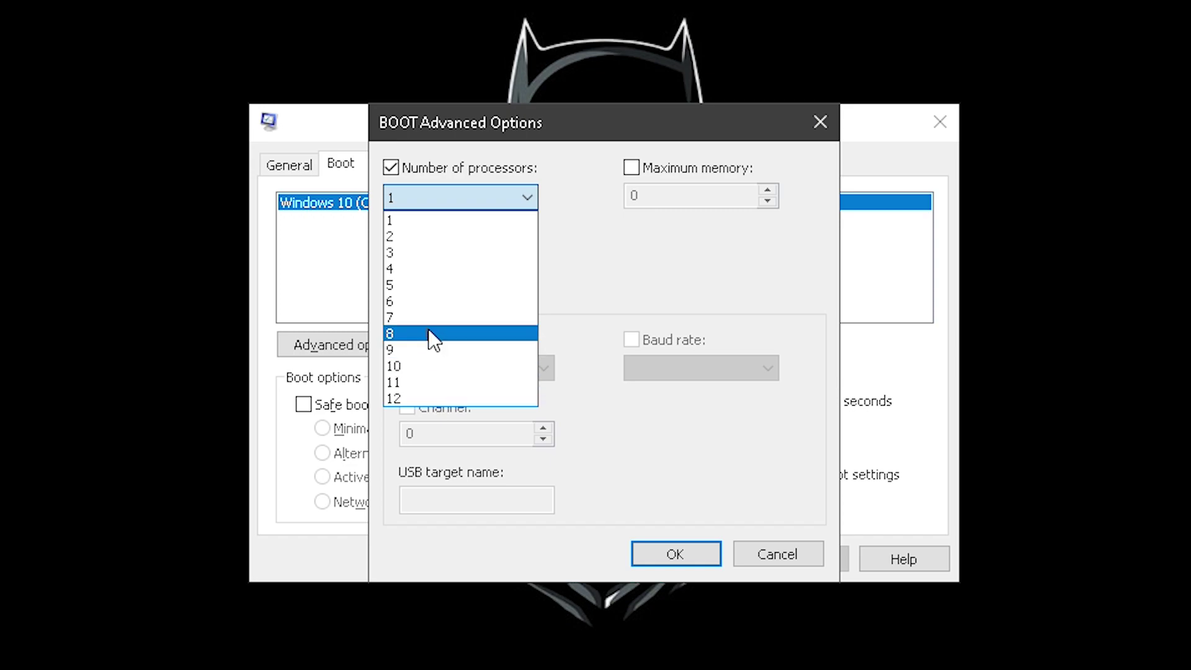
left_click(425, 395)
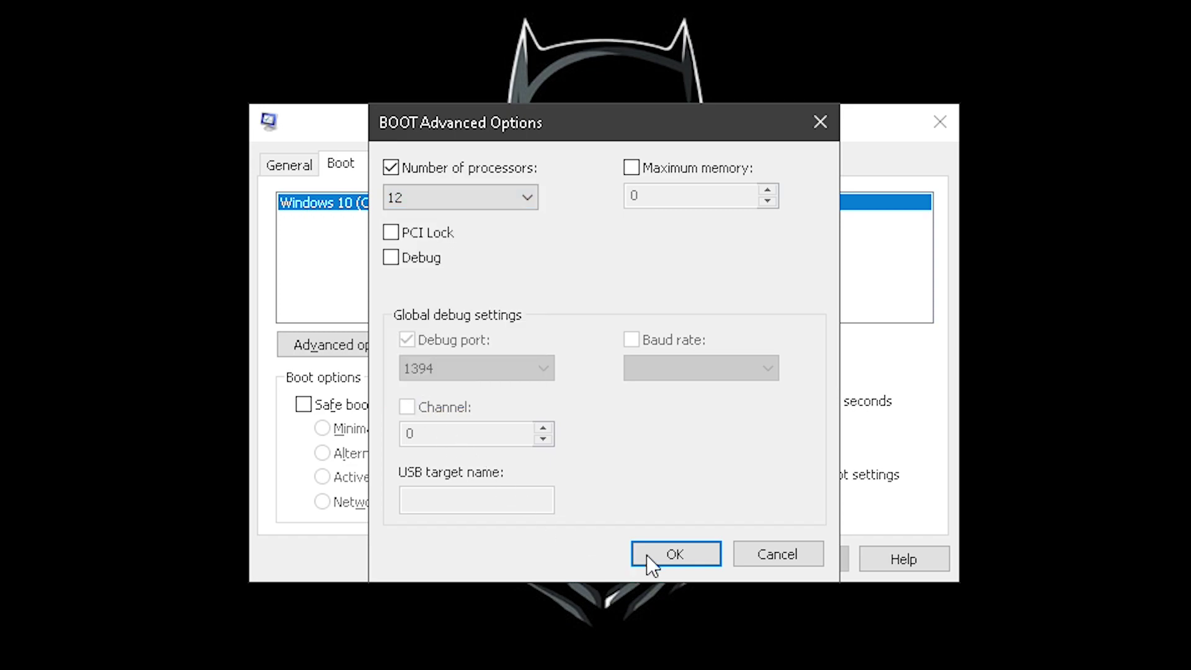
left_click(705, 552)
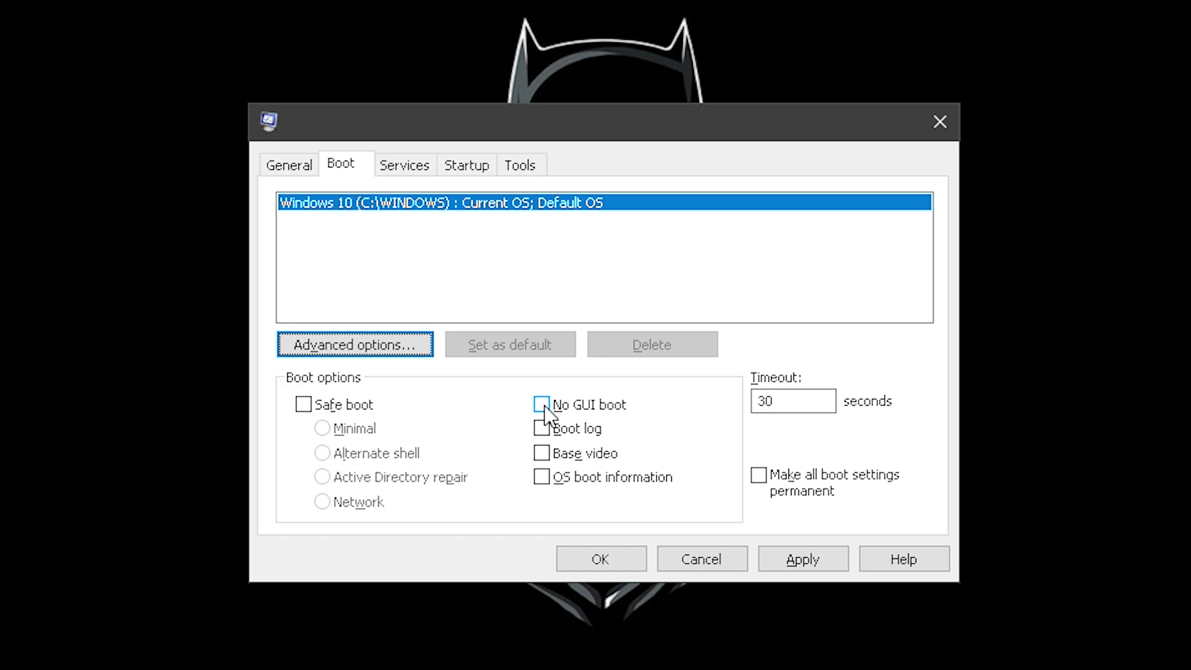
Set the boot timeout to 5 seconds and apply the boot settings
left_click(799, 405)
double_click(799, 404)
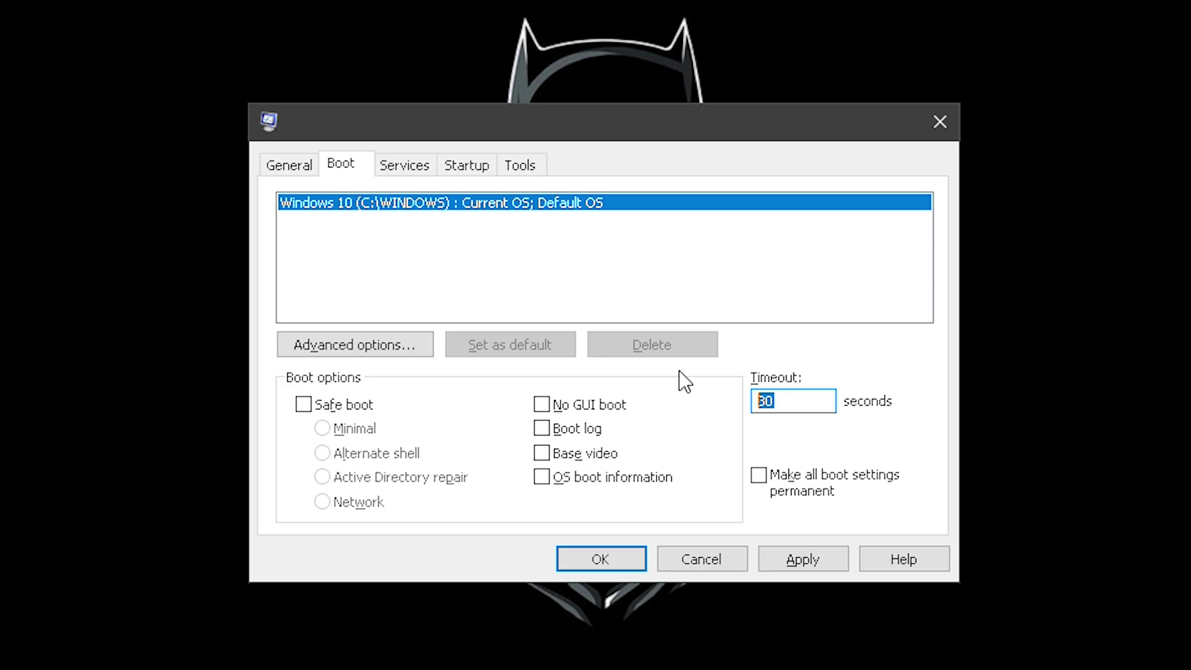
type("5")
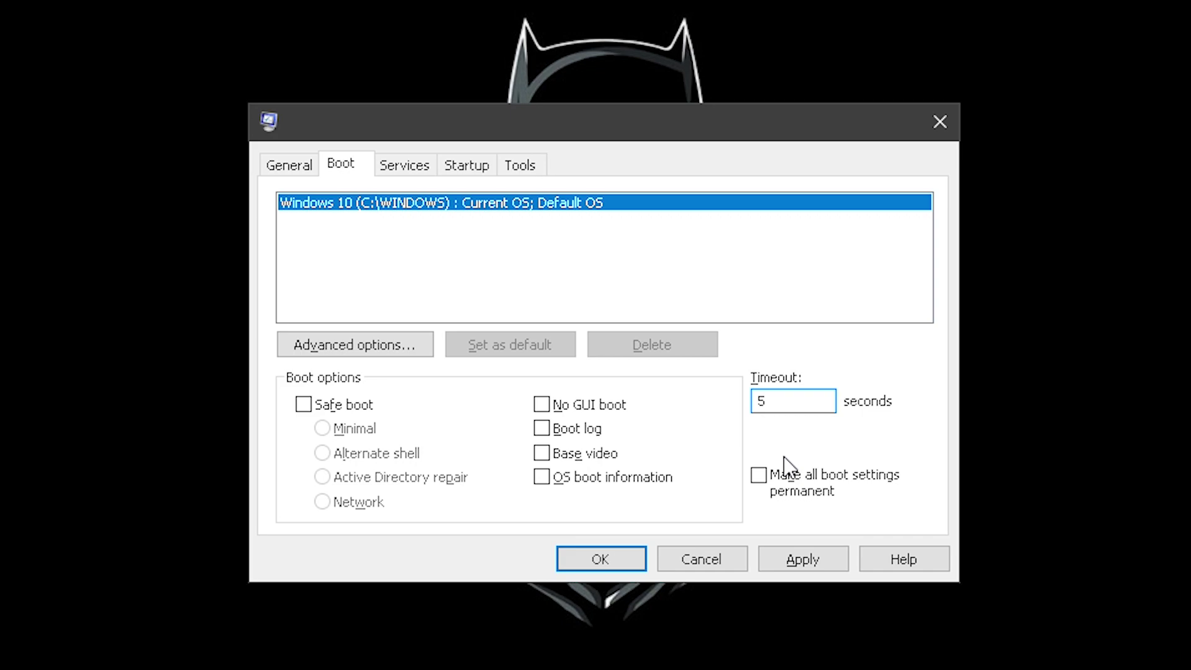
left_click(806, 558)
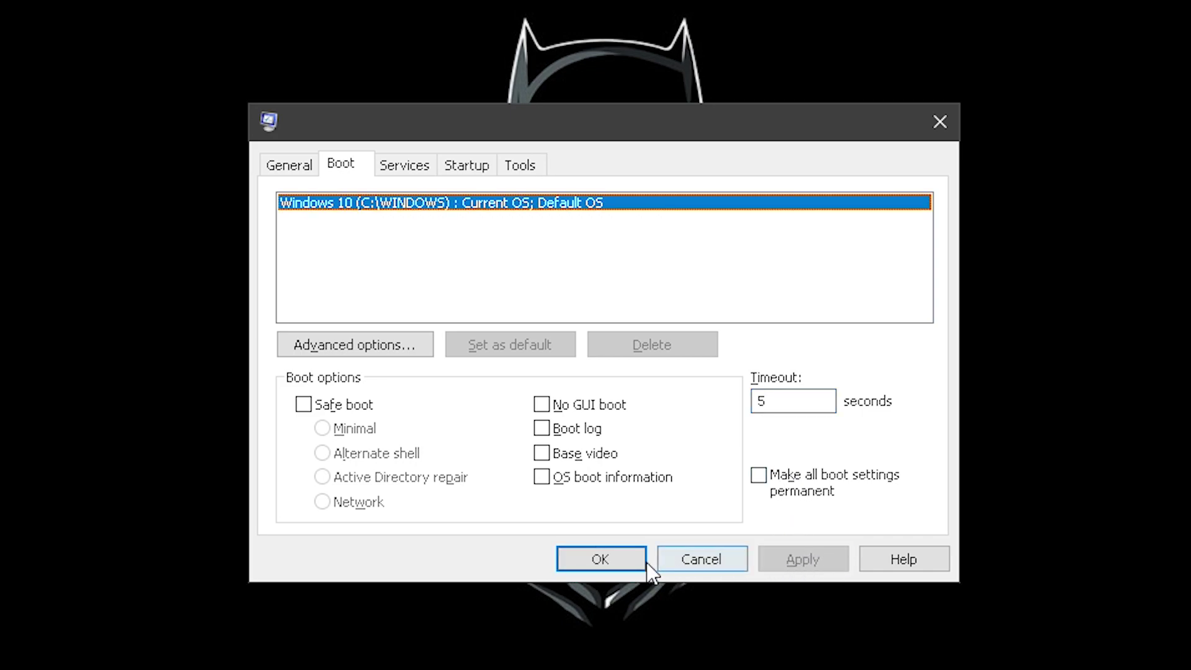
Close System Configuration, stop the restart message from showing again and exit without restarting
left_click(637, 561)
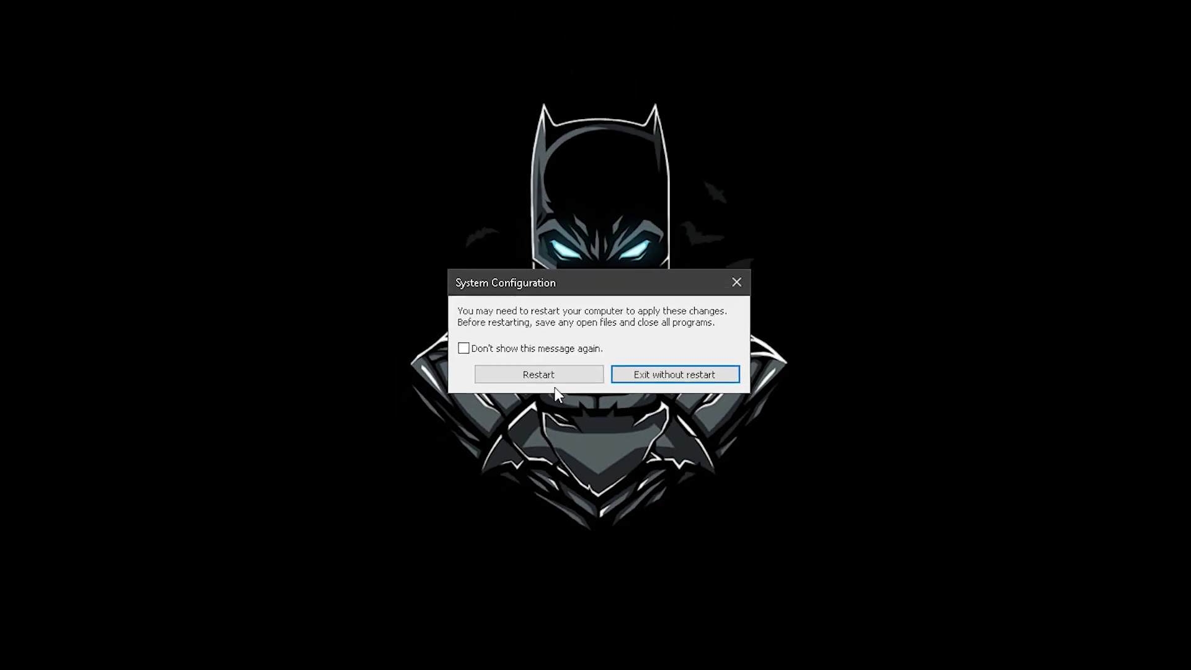
left_click(560, 339)
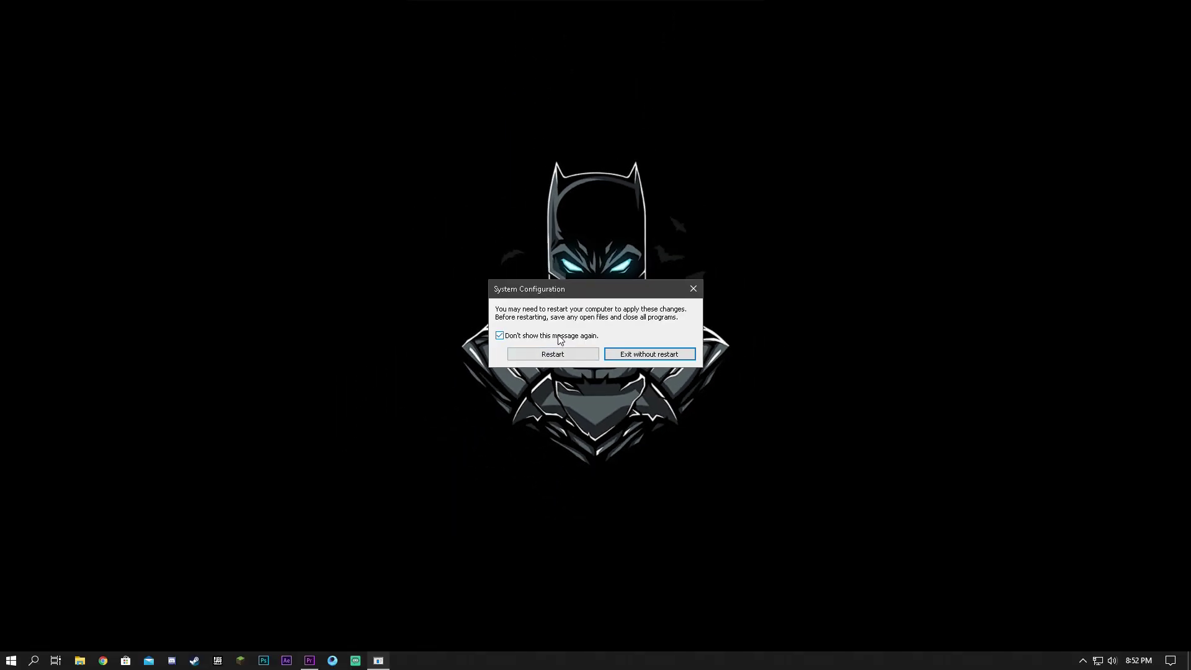
left_click(675, 355)
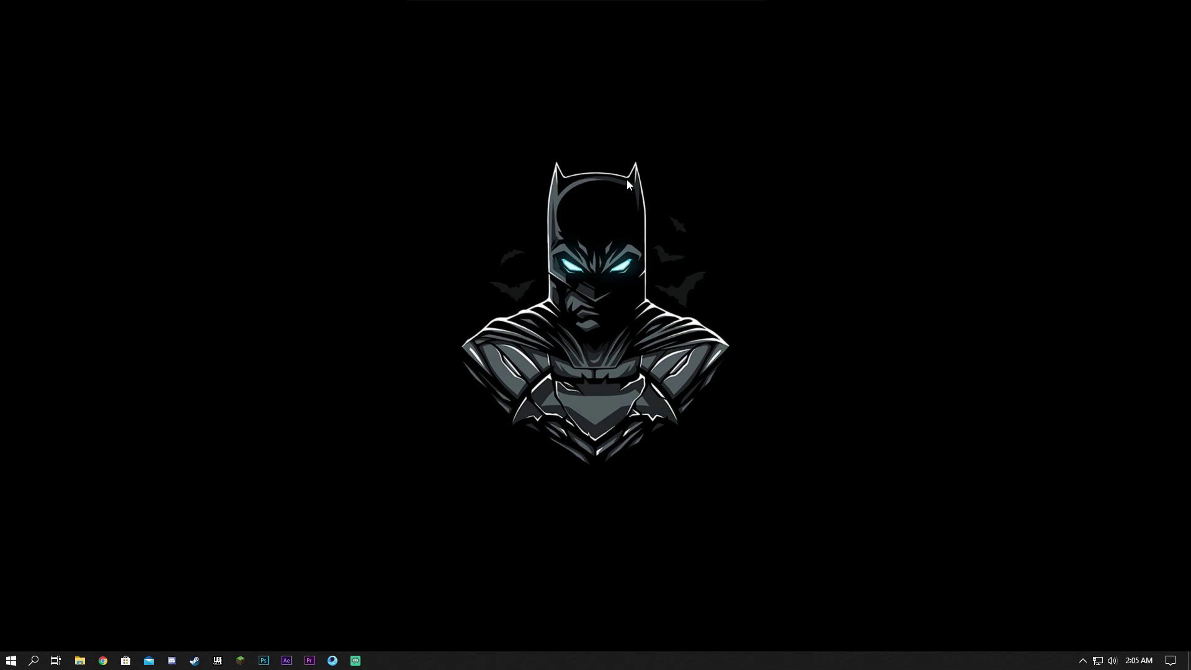
Open Task Manager, examine which programs are enabled at startup and their impact, and close it
right_click(504, 665)
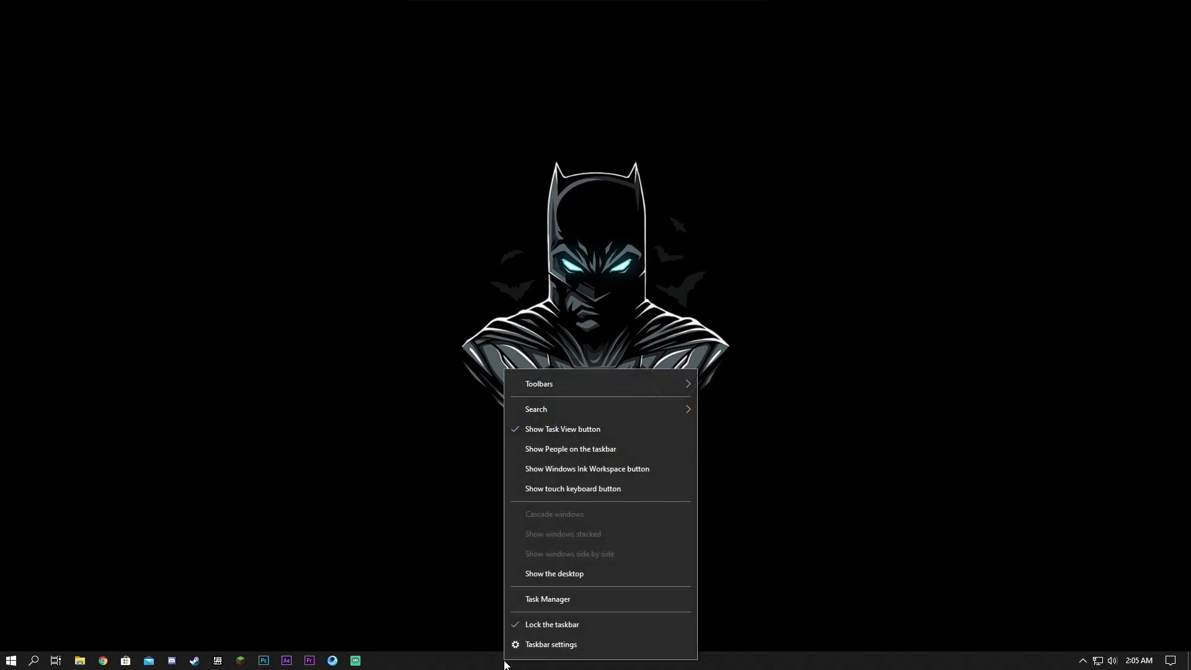
left_click(544, 599)
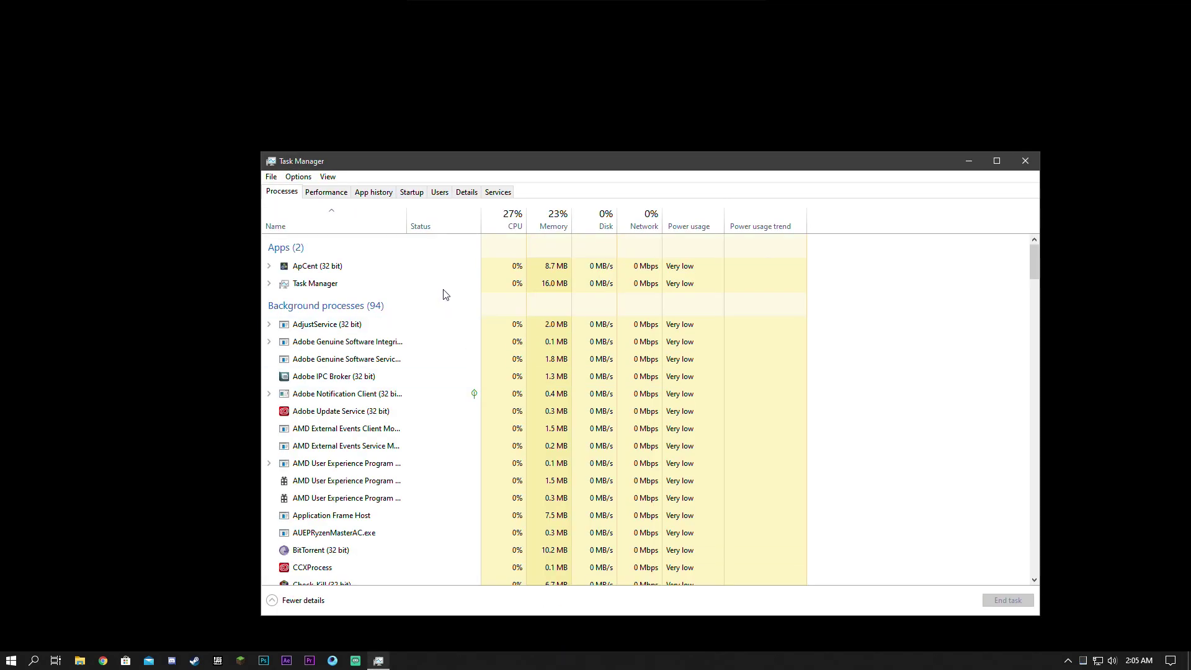
left_click(420, 193)
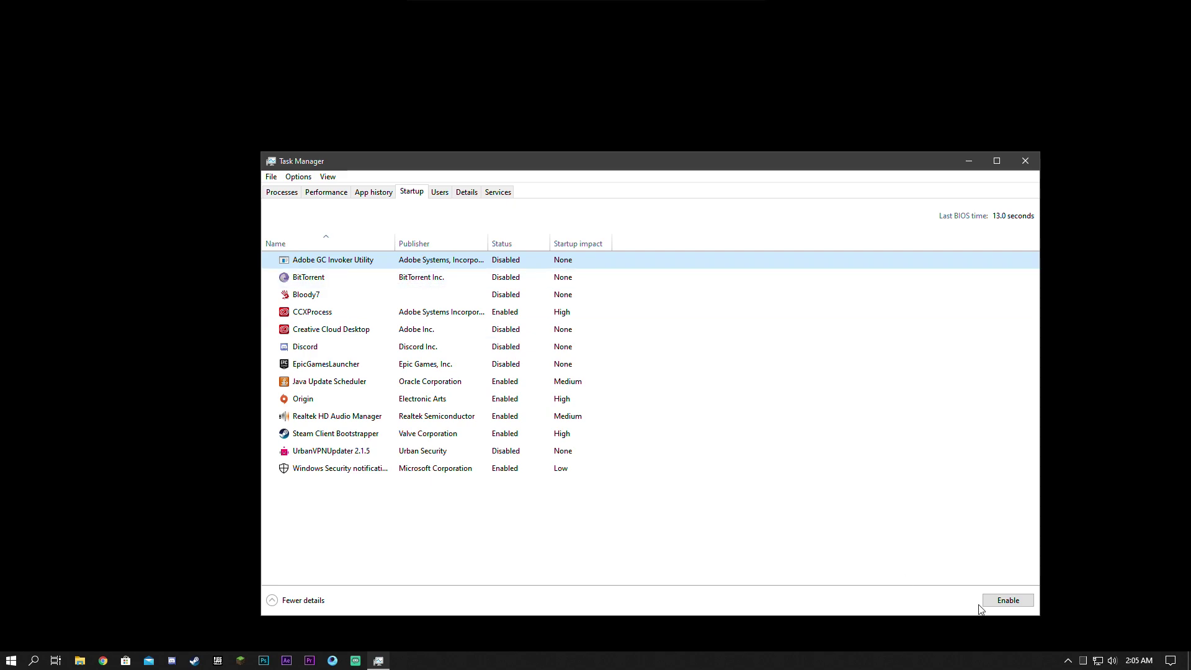
left_click(454, 331)
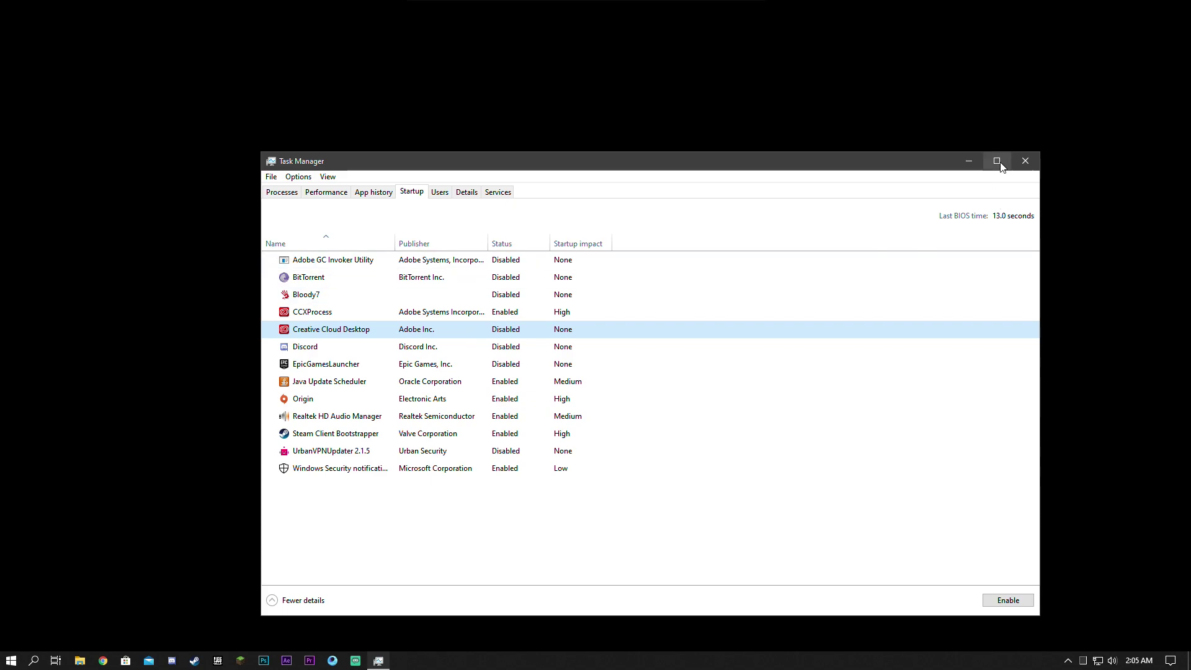
left_click(1017, 161)
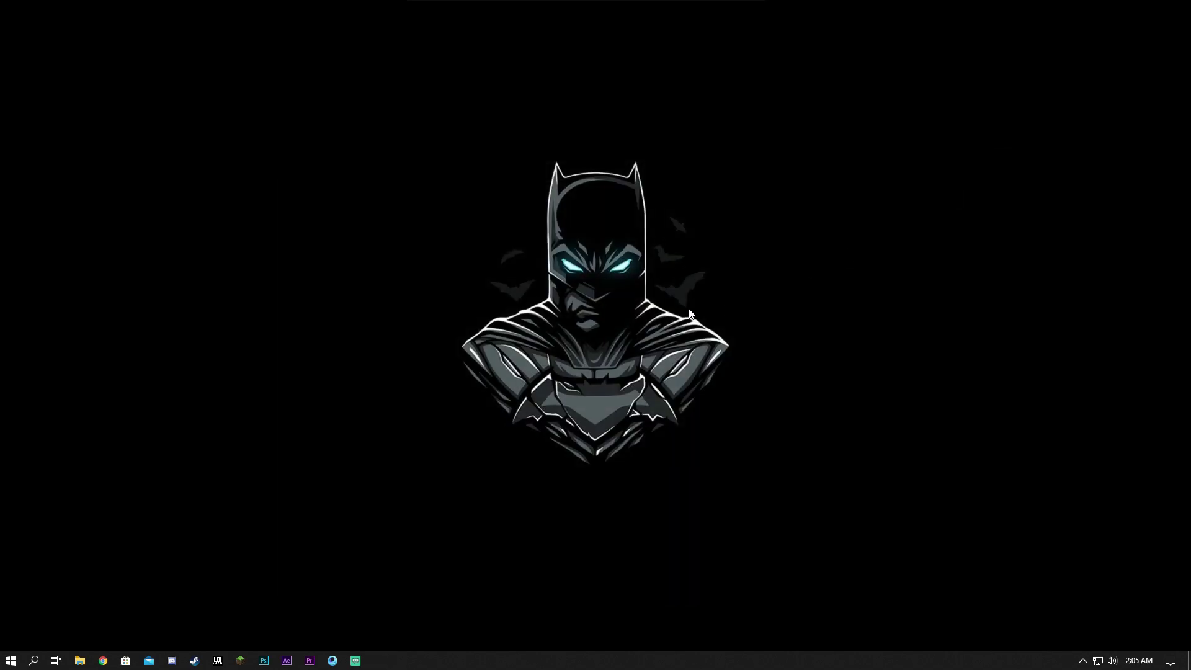